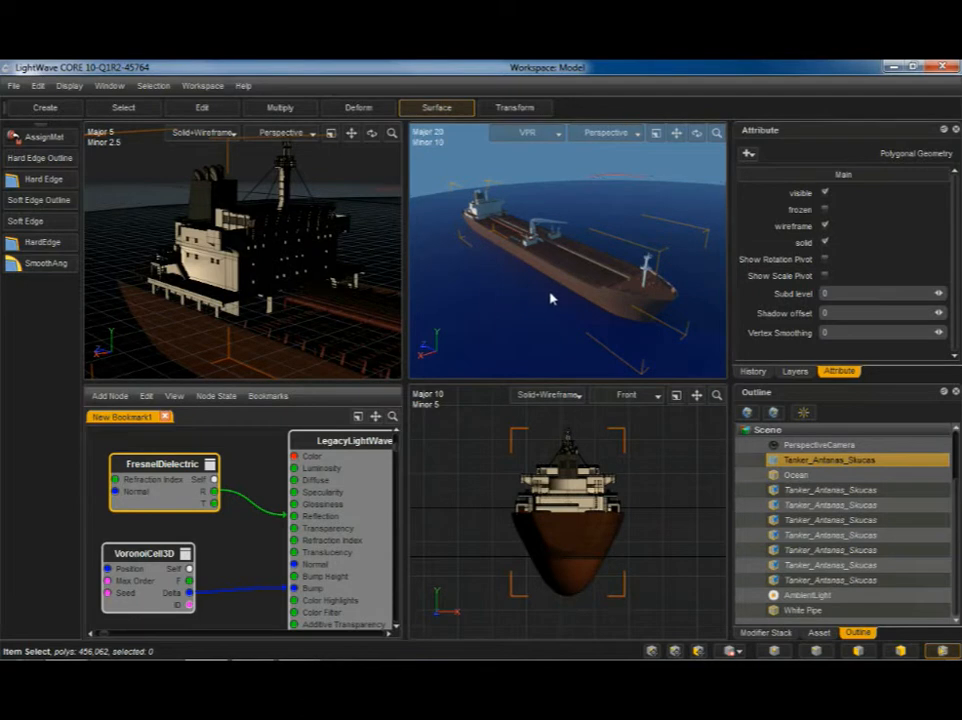
# Step: Examine the tanker and ocean in the VPR view, and the attributes of the FresnelDielectric and VoronoiCell3D nodes
pyautogui.keyDown('alt'); pyautogui.moveTo(535, 281); pyautogui.dragTo(538, 248); pyautogui.keyUp('alt')
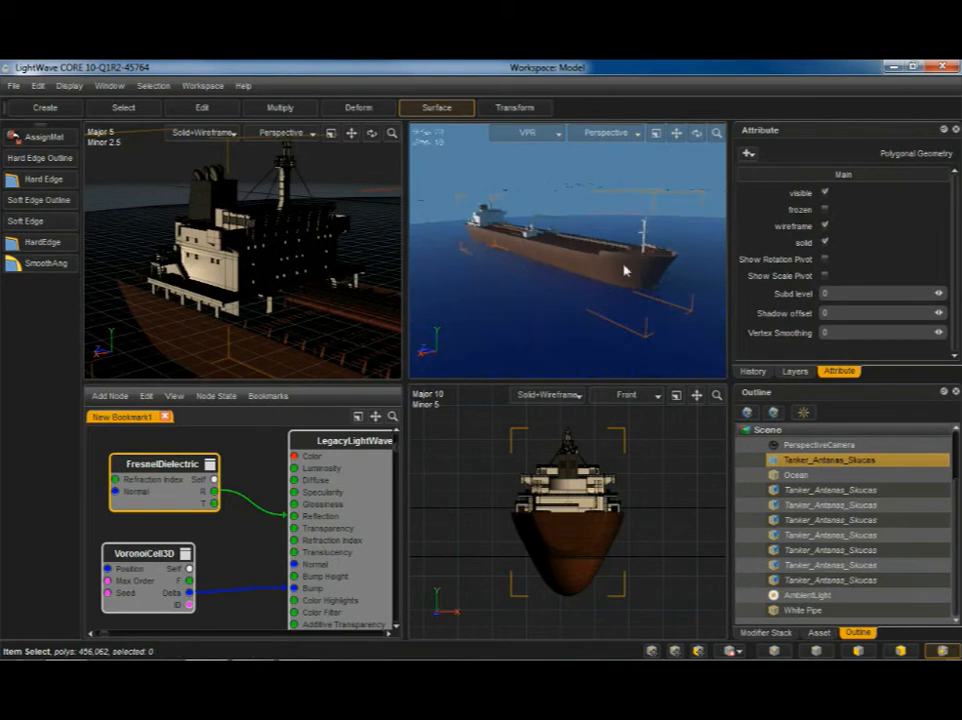
pyautogui.keyDown('alt'); pyautogui.moveTo(510, 272); pyautogui.dragTo(564, 252); pyautogui.keyUp('alt')
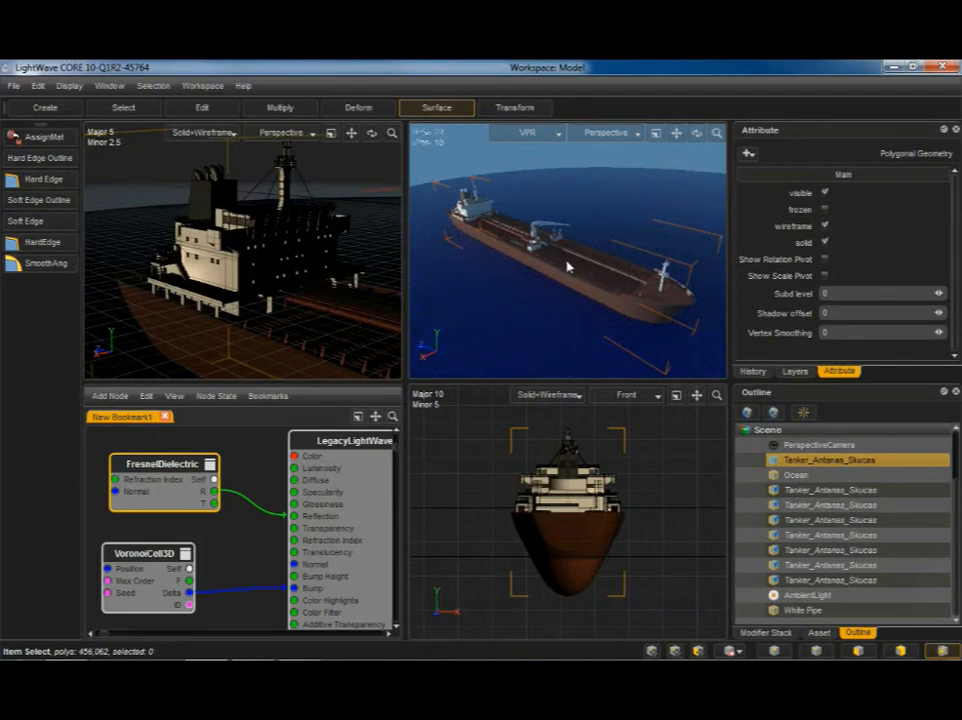
pyautogui.keyDown('alt'); pyautogui.moveTo(557, 280); pyautogui.dragTo(546, 262); pyautogui.keyUp('alt')
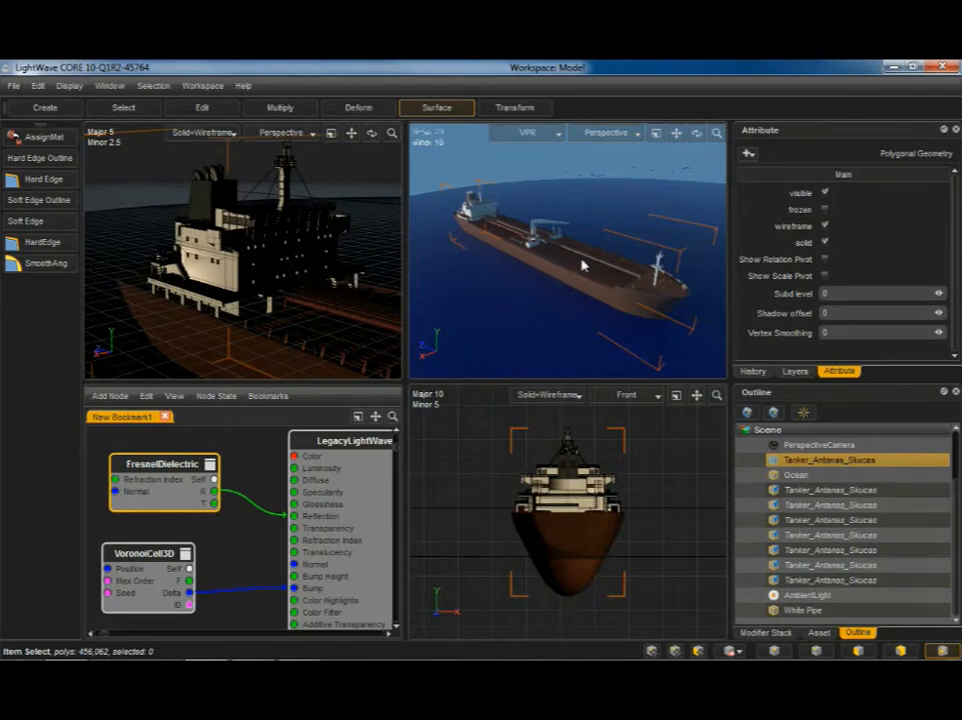
pyautogui.keyDown('alt'); pyautogui.moveTo(528, 294); pyautogui.dragTo(629, 322); pyautogui.keyUp('alt')
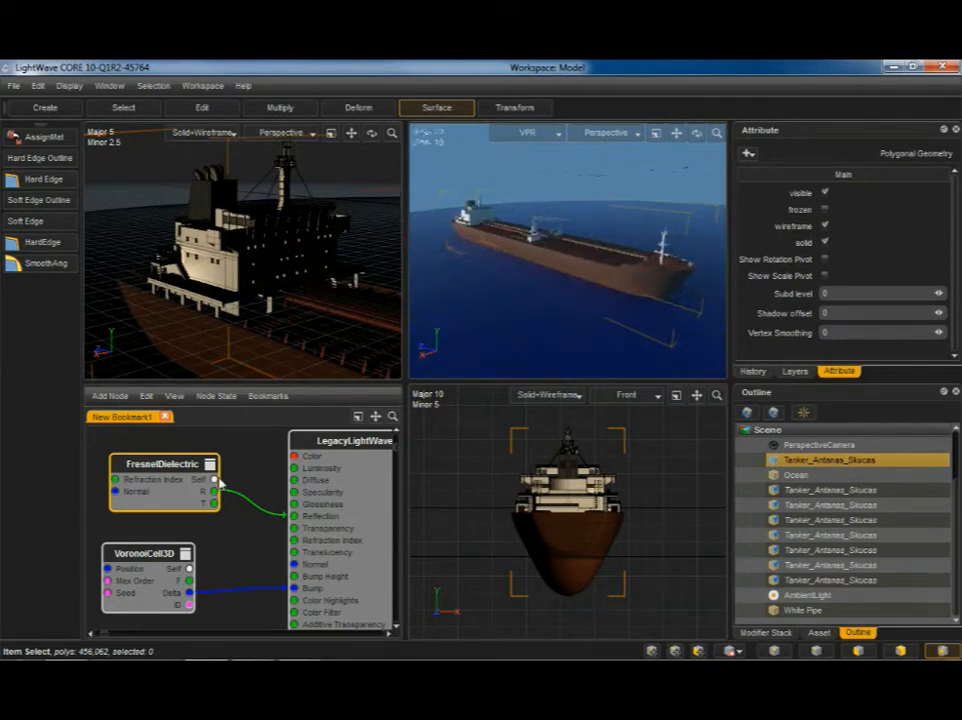
pyautogui.moveTo(157, 465); pyautogui.dragTo(153, 466)
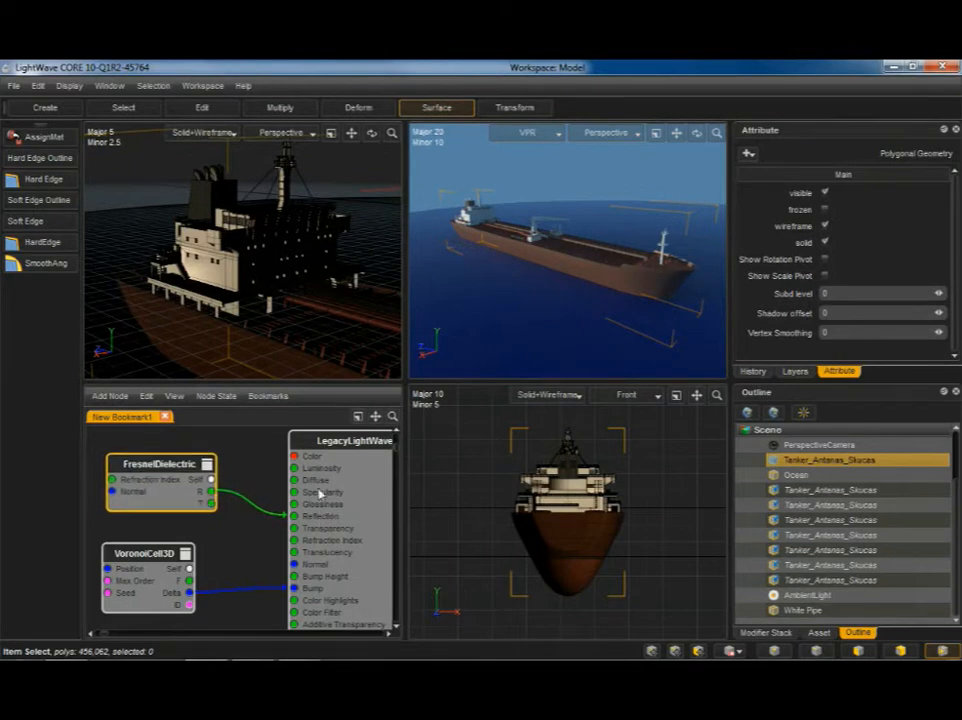
pyautogui.moveTo(319, 493)
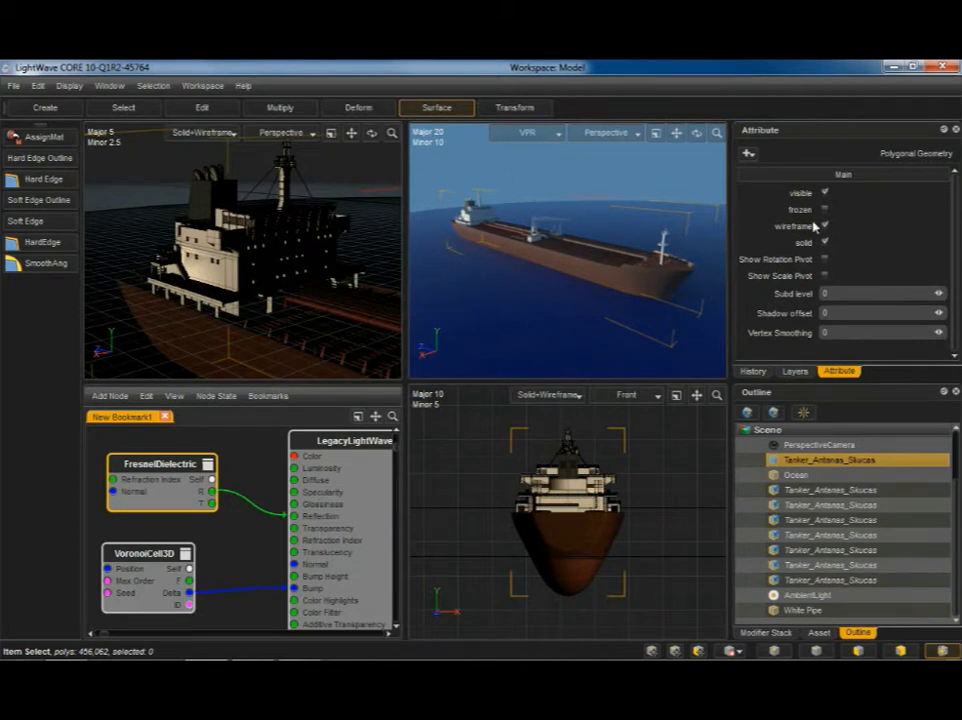
pyautogui.click(170, 553)
pyautogui.click(160, 466)
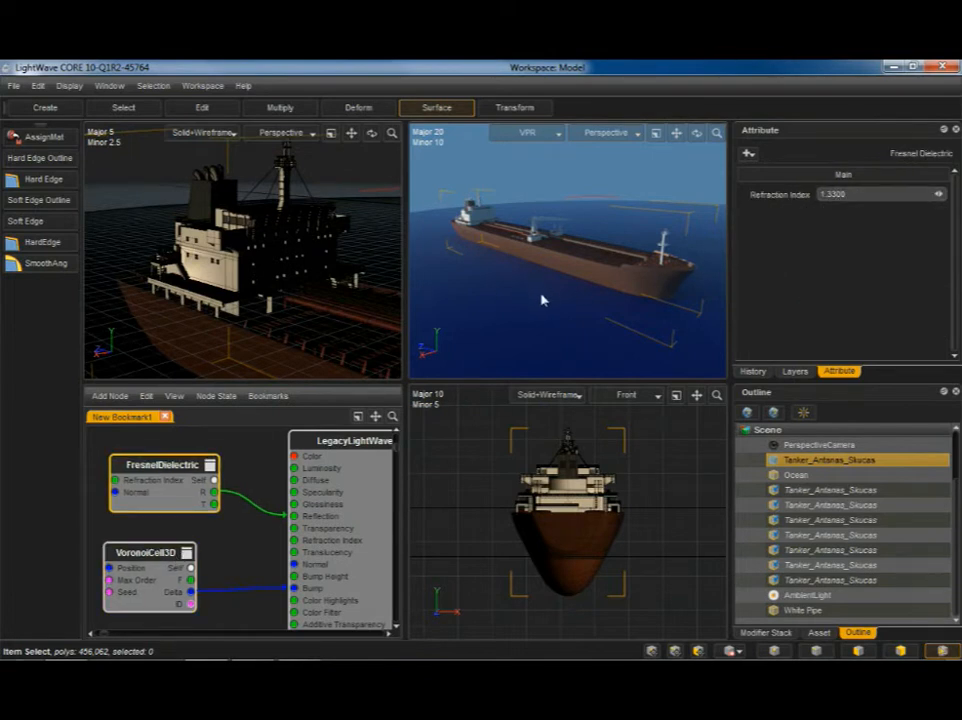
pyautogui.moveTo(158, 576); pyautogui.dragTo(156, 566)
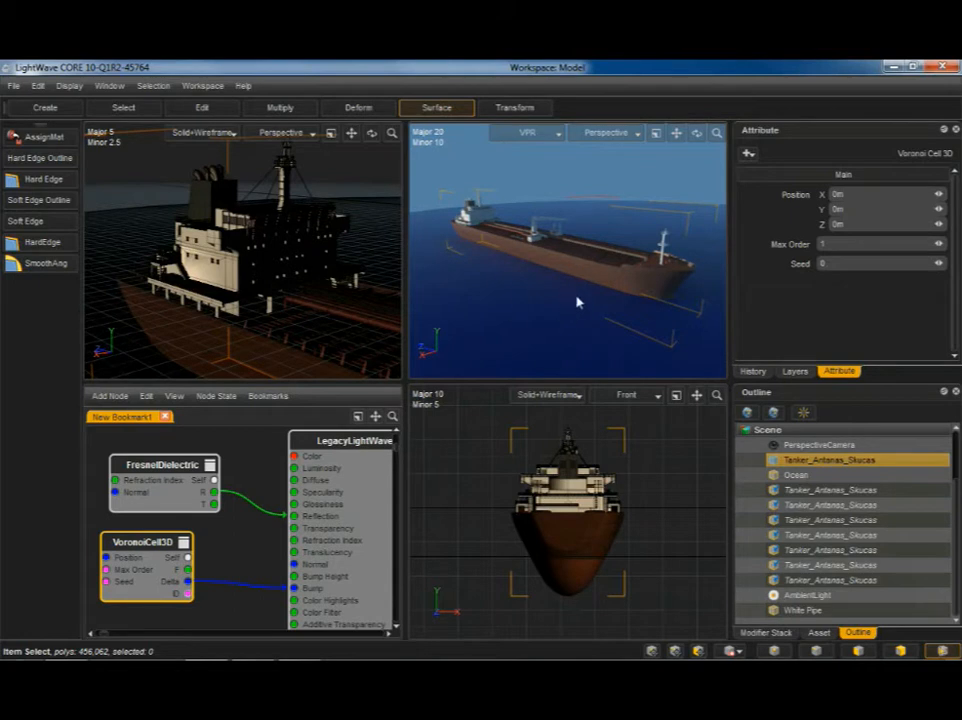
# Step: Maximize the VPR viewport and frame the superstructure at the tanker's stern in close-up
pyautogui.click(656, 134)
pyautogui.scroll(5, 635, 168)
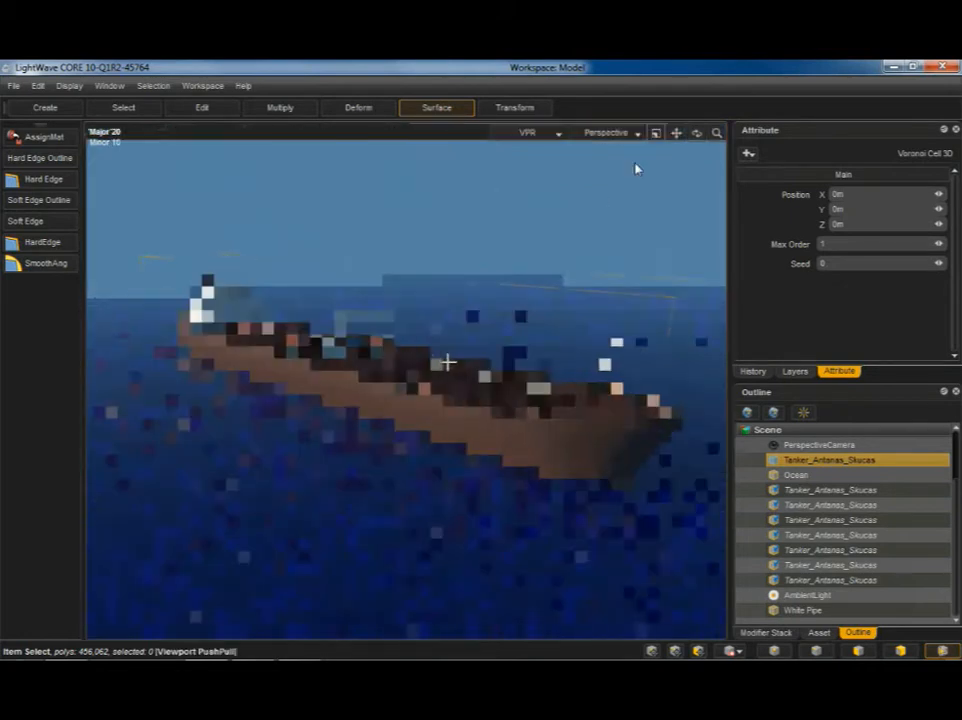
pyautogui.keyDown('ctrl'); pyautogui.keyDown('alt'); pyautogui.moveTo(505, 347); pyautogui.dragTo(535, 461); pyautogui.keyUp('alt'); pyautogui.keyUp('ctrl')
pyautogui.keyDown('ctrl'); pyautogui.keyDown('alt'); pyautogui.moveTo(400, 362); pyautogui.dragTo(562, 346); pyautogui.keyUp('alt'); pyautogui.keyUp('ctrl')
pyautogui.keyDown('alt'); pyautogui.moveTo(483, 395); pyautogui.dragTo(444, 365); pyautogui.keyUp('alt')
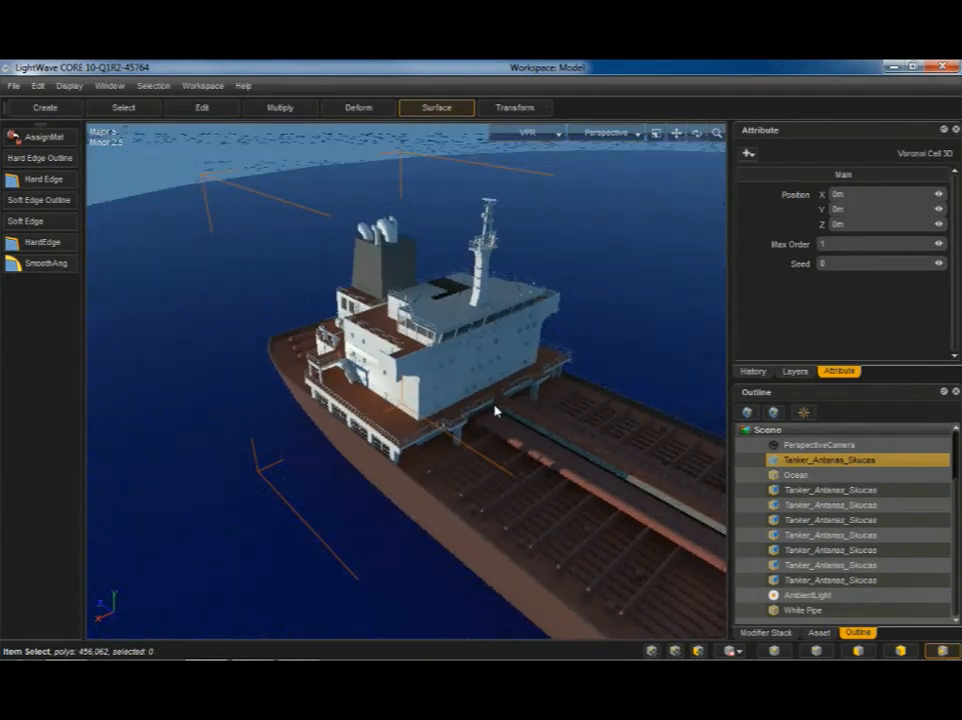
pyautogui.keyDown('ctrl'); pyautogui.keyDown('alt'); pyautogui.moveTo(457, 425); pyautogui.dragTo(460, 372); pyautogui.keyUp('alt'); pyautogui.keyUp('ctrl')
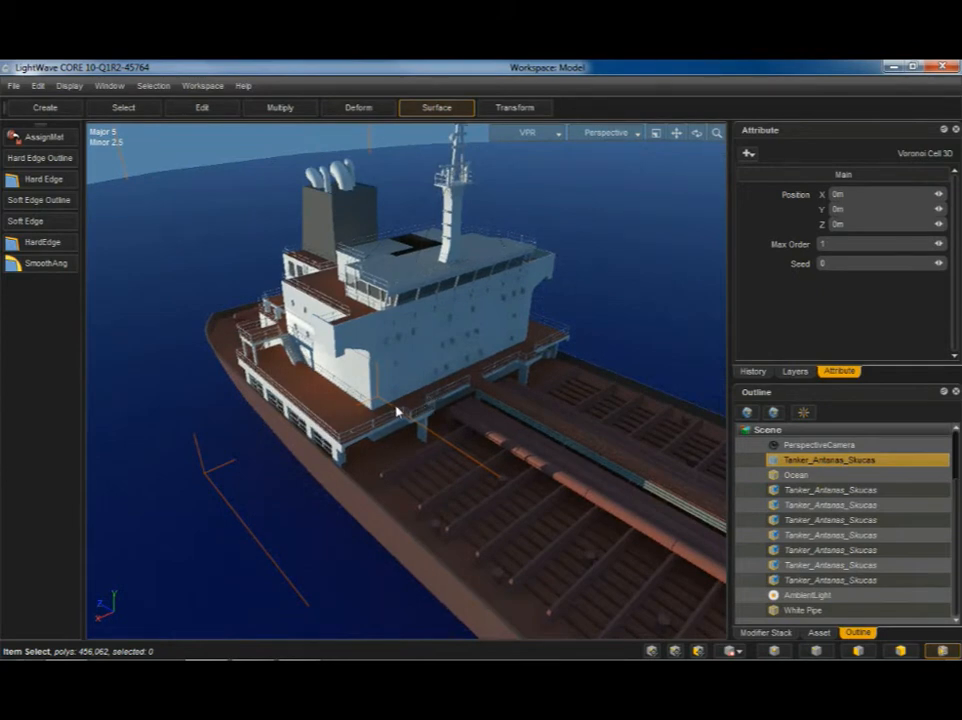
pyautogui.keyDown('alt'); pyautogui.moveTo(337, 443); pyautogui.dragTo(385, 460); pyautogui.keyUp('alt')
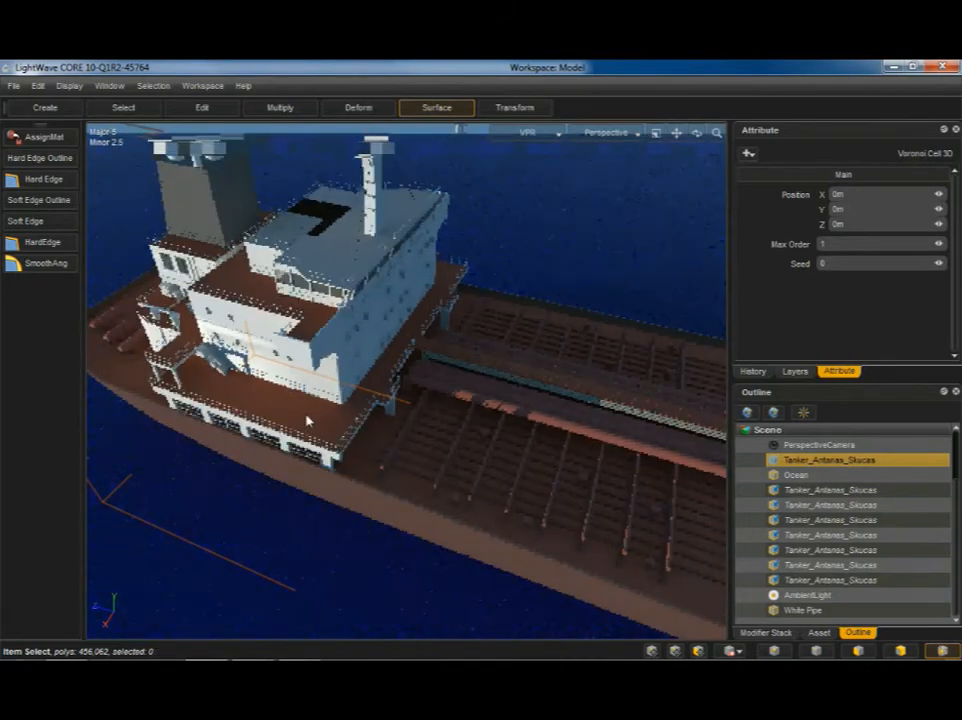
# Step: Open the VPR renderer's attributes and review the backdrop and radiosity settings
pyautogui.click(528, 134)
pyautogui.click(526, 239)
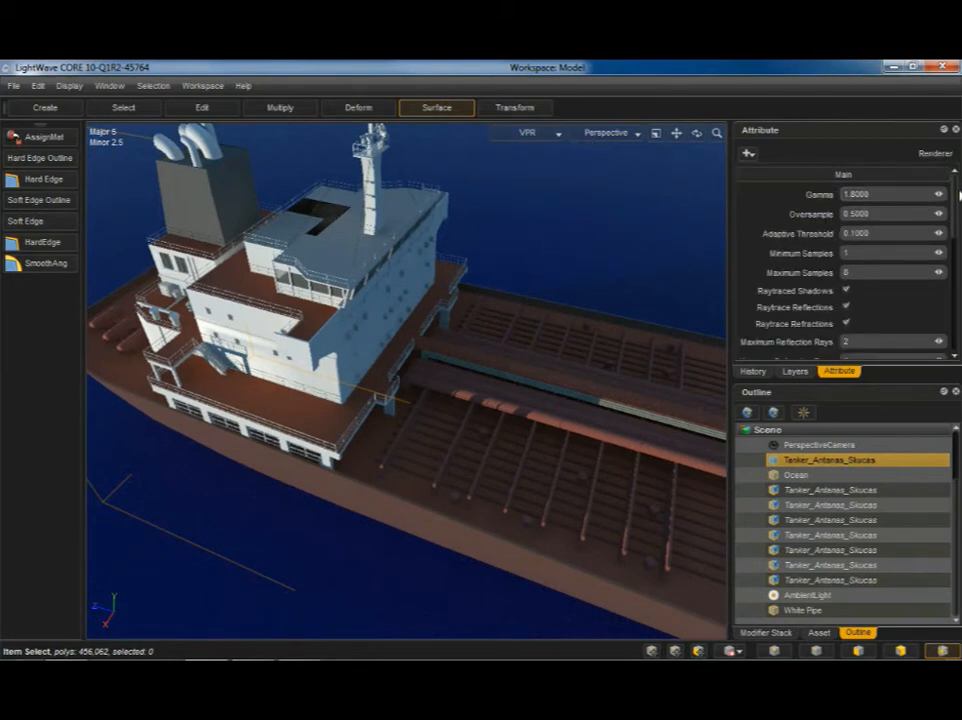
pyautogui.moveTo(958, 210); pyautogui.dragTo(951, 273)
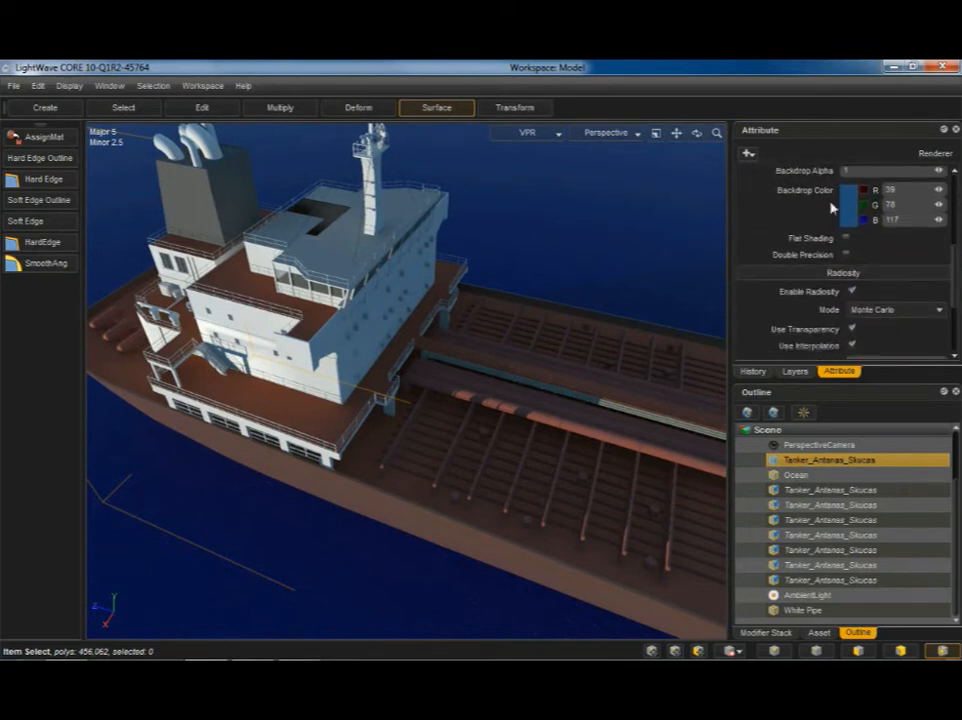
pyautogui.keyDown('alt'); pyautogui.moveTo(430, 390); pyautogui.dragTo(427, 349); pyautogui.keyUp('alt')
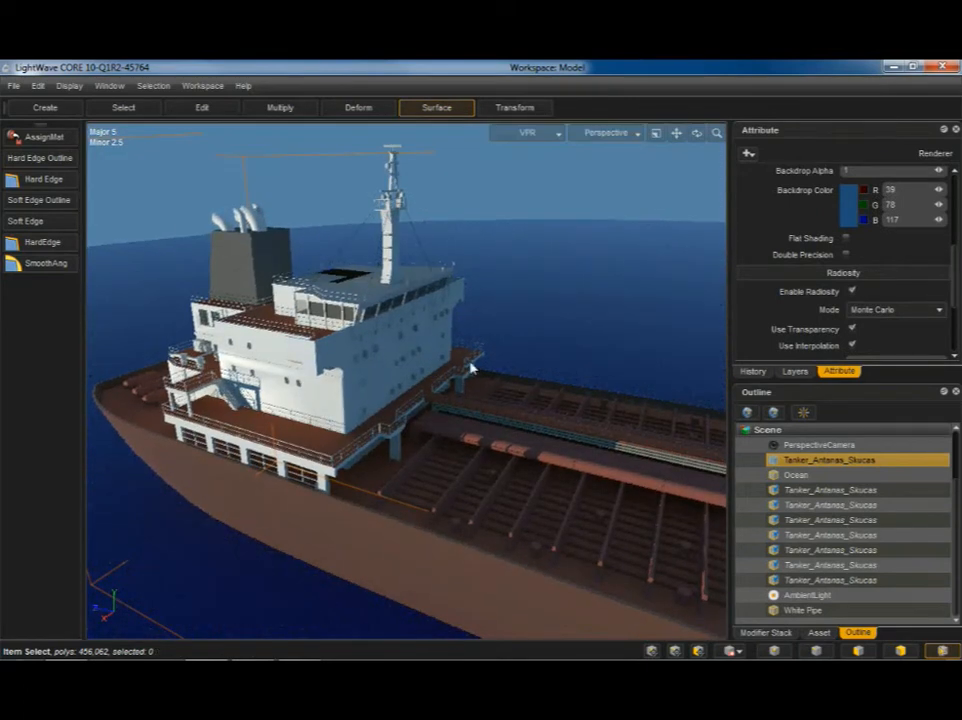
# Step: Try the radiosity with Use Interpolation disabled, and enable it again
pyautogui.scroll(-5, 935, 316)
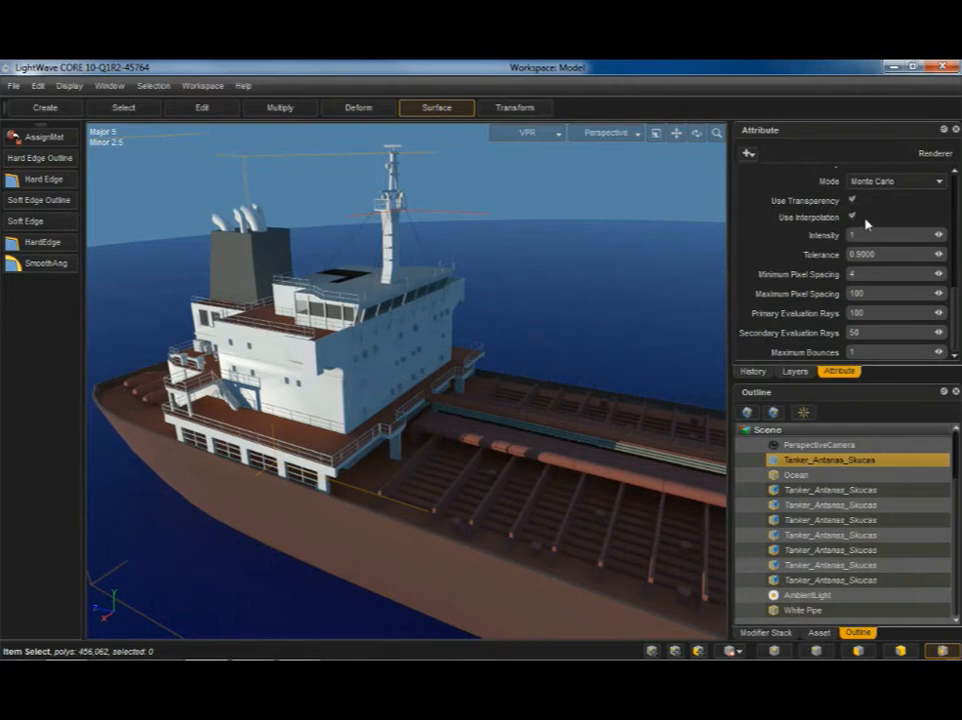
pyautogui.click(852, 217)
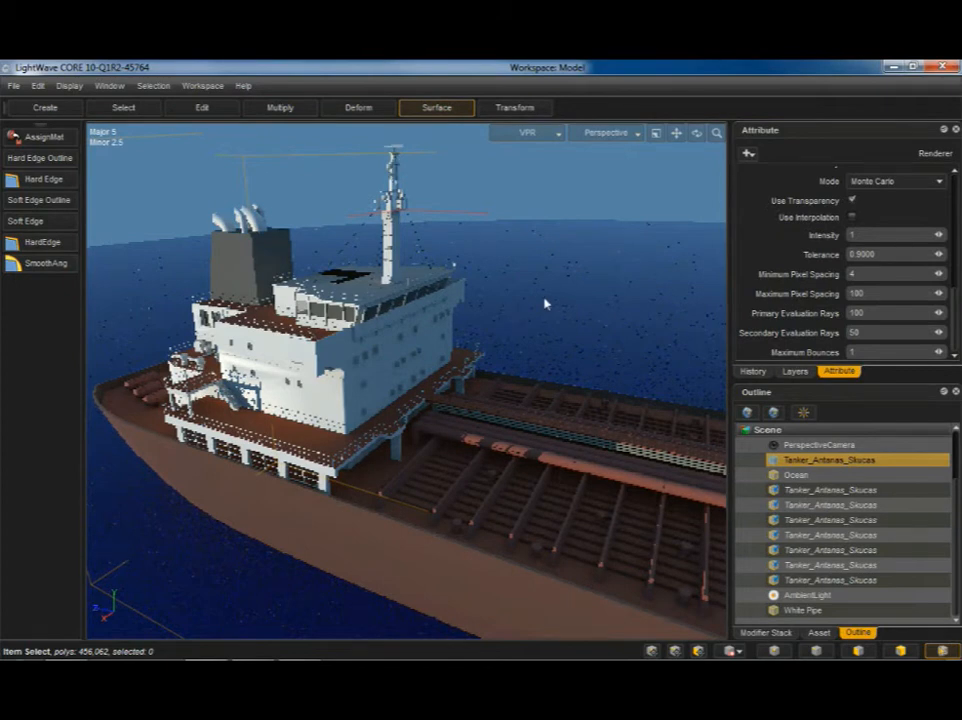
pyautogui.click(852, 217)
# Step: Try the radiosity with Maximum Bounces at 3, and set it back to 1
pyautogui.moveTo(870, 353); pyautogui.dragTo(567, 346)
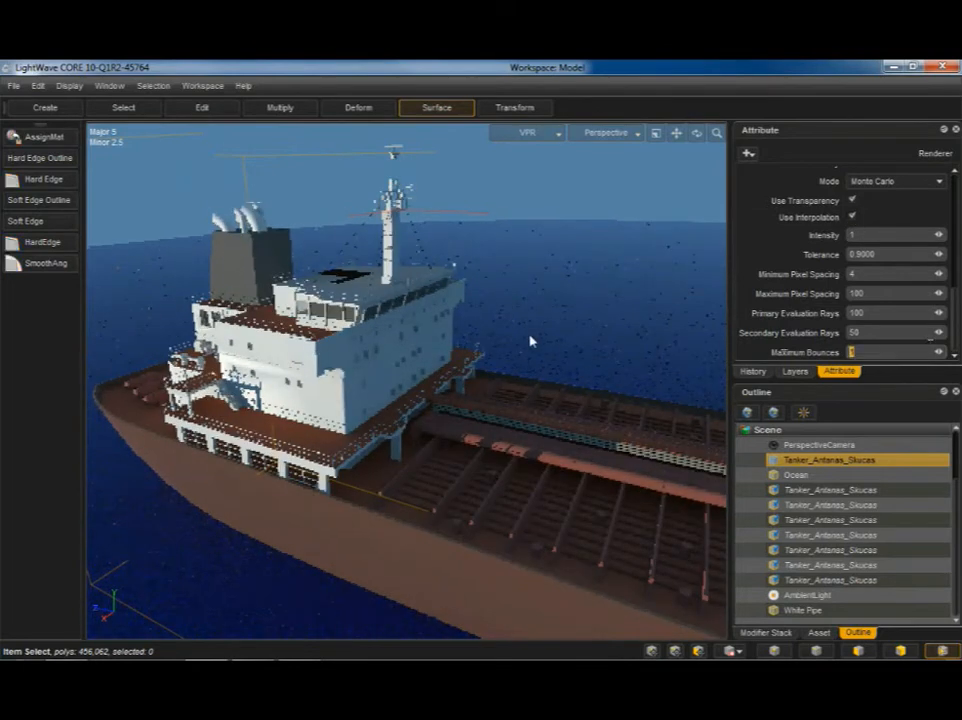
pyautogui.write('3')
pyautogui.press('Return')
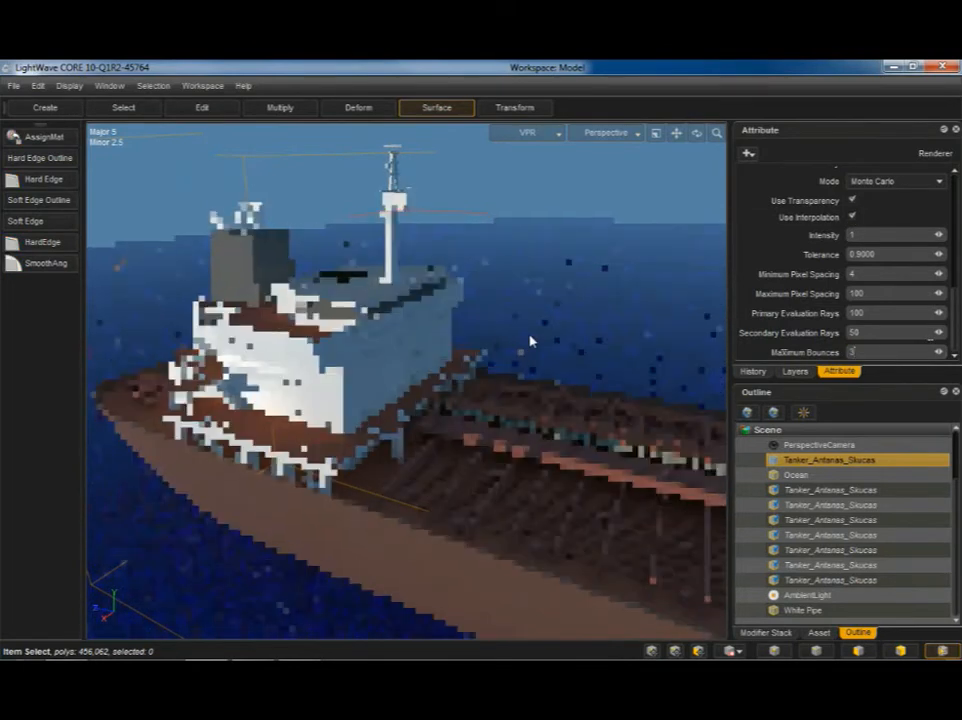
pyautogui.keyDown('alt'); pyautogui.moveTo(416, 492); pyautogui.dragTo(392, 492); pyautogui.keyUp('alt')
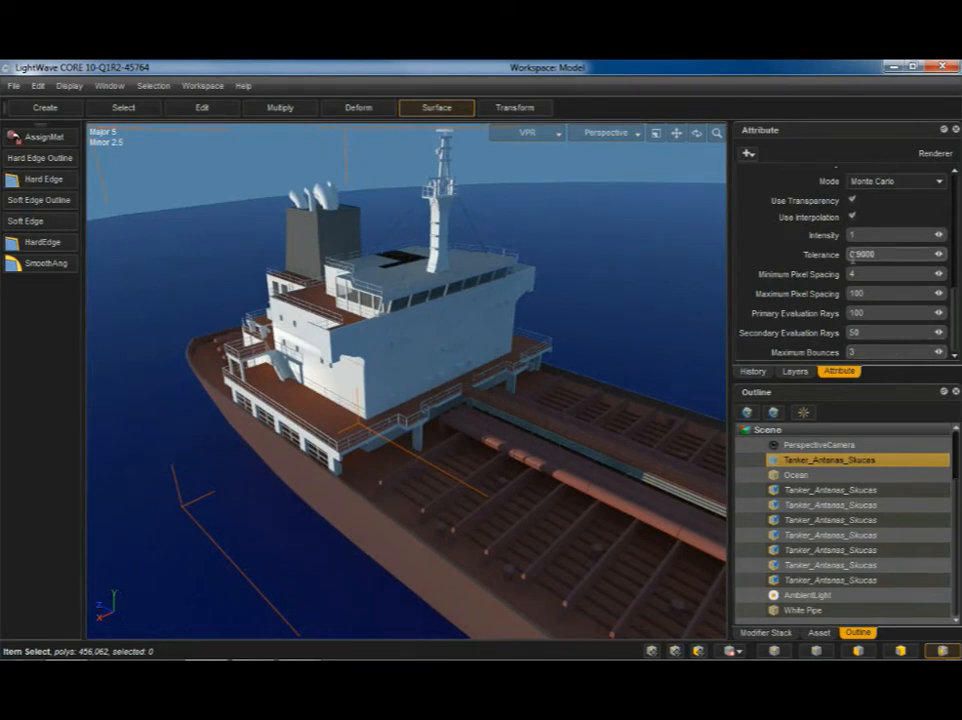
pyautogui.moveTo(951, 322)
pyautogui.mouseDown()
pyautogui.moveTo(951, 295)
pyautogui.moveTo(951, 330)
pyautogui.moveTo(835, 354)
pyautogui.mouseUp()
pyautogui.write('1')
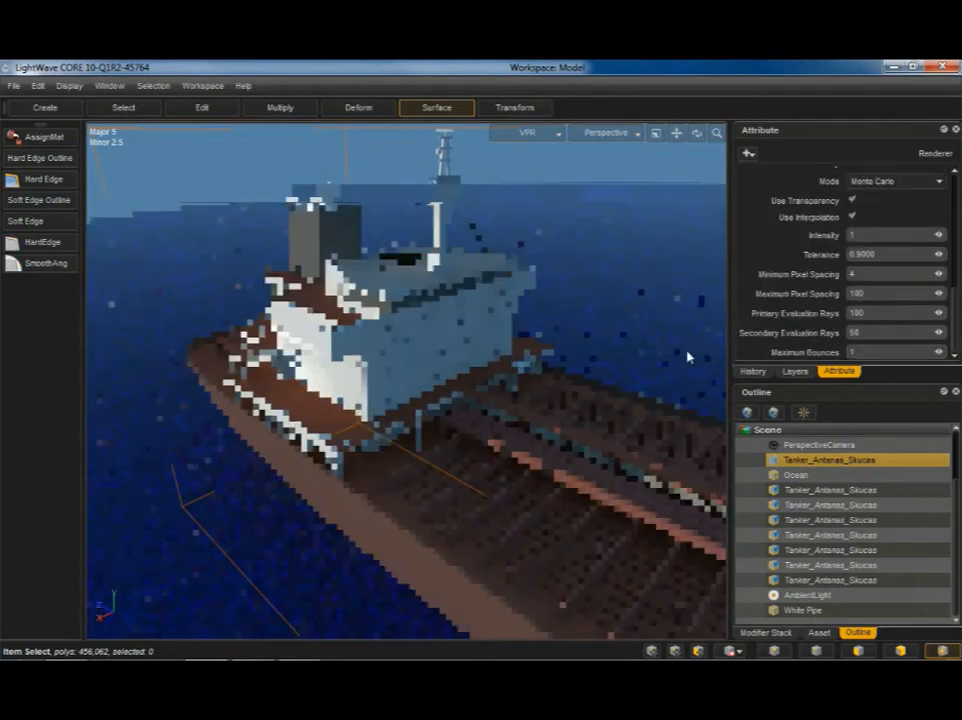
# Step: Examine the tanker's rendered deck, bow mast and overall shape from several angles and distances
pyautogui.keyDown('ctrl'); pyautogui.keyDown('alt'); pyautogui.moveTo(522, 447); pyautogui.dragTo(461, 434); pyautogui.keyUp('alt'); pyautogui.keyUp('ctrl')
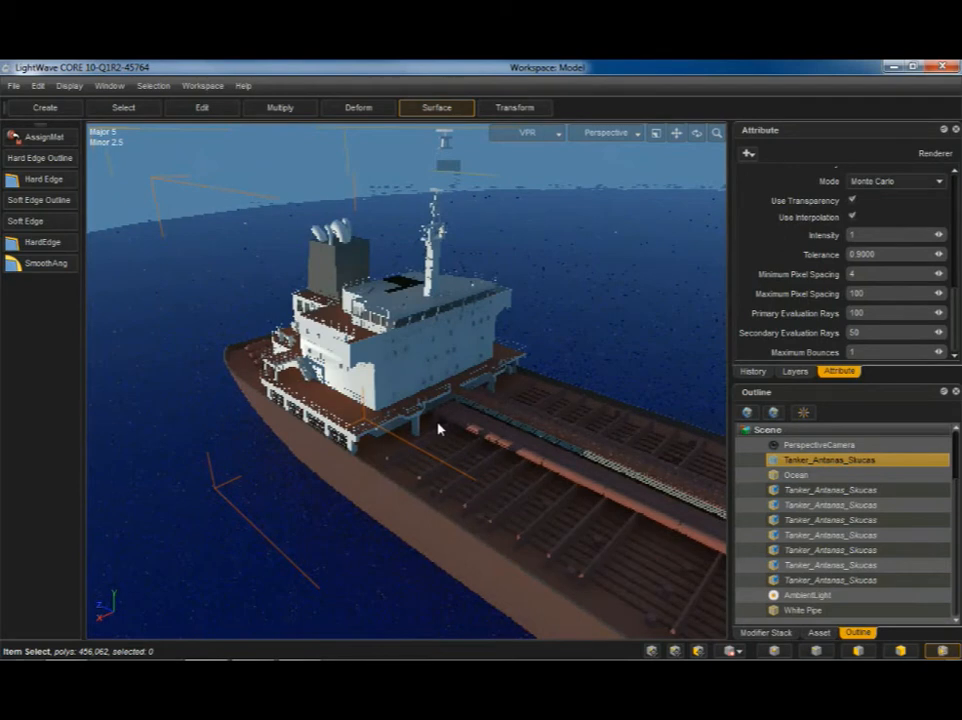
pyautogui.keyDown('ctrl'); pyautogui.keyDown('alt'); pyautogui.moveTo(537, 408); pyautogui.dragTo(343, 296); pyautogui.keyUp('alt'); pyautogui.keyUp('ctrl')
pyautogui.keyDown('ctrl'); pyautogui.keyDown('alt'); pyautogui.moveTo(450, 384); pyautogui.dragTo(380, 368); pyautogui.keyUp('alt'); pyautogui.keyUp('ctrl')
pyautogui.keyDown('alt'); pyautogui.keyDown('shift'); pyautogui.moveTo(500, 397); pyautogui.dragTo(303, 334); pyautogui.keyUp('shift'); pyautogui.keyUp('alt')
pyautogui.keyDown('alt'); pyautogui.moveTo(352, 389); pyautogui.dragTo(303, 358); pyautogui.keyUp('alt')
pyautogui.keyDown('alt'); pyautogui.moveTo(356, 383); pyautogui.dragTo(348, 350); pyautogui.keyUp('alt')
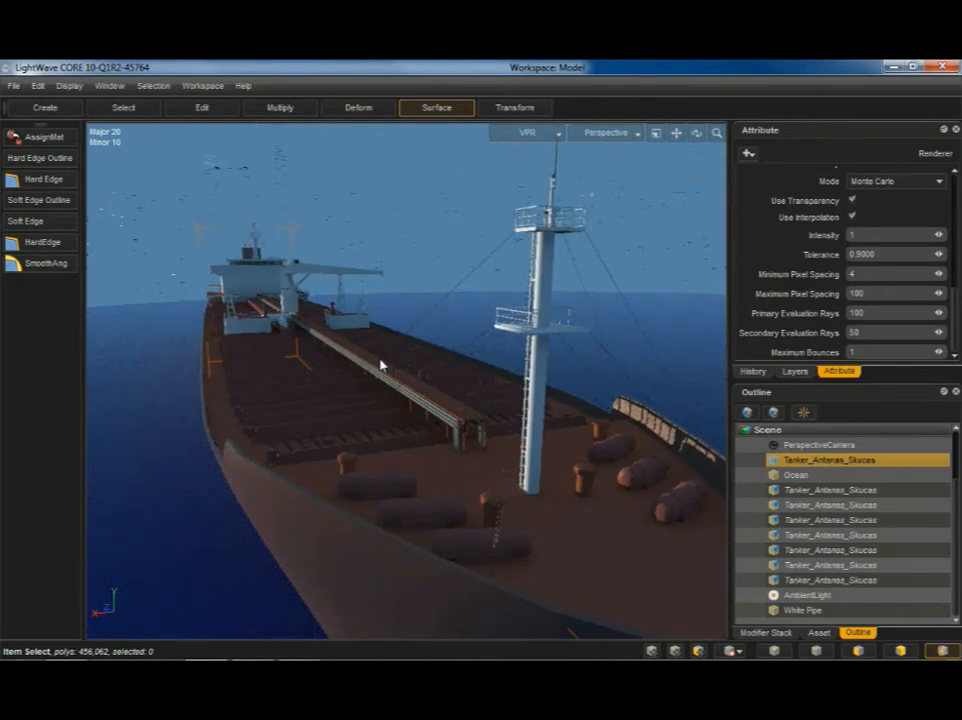
pyautogui.keyDown('ctrl'); pyautogui.keyDown('alt'); pyautogui.moveTo(435, 299); pyautogui.dragTo(367, 365); pyautogui.keyUp('alt'); pyautogui.keyUp('ctrl')
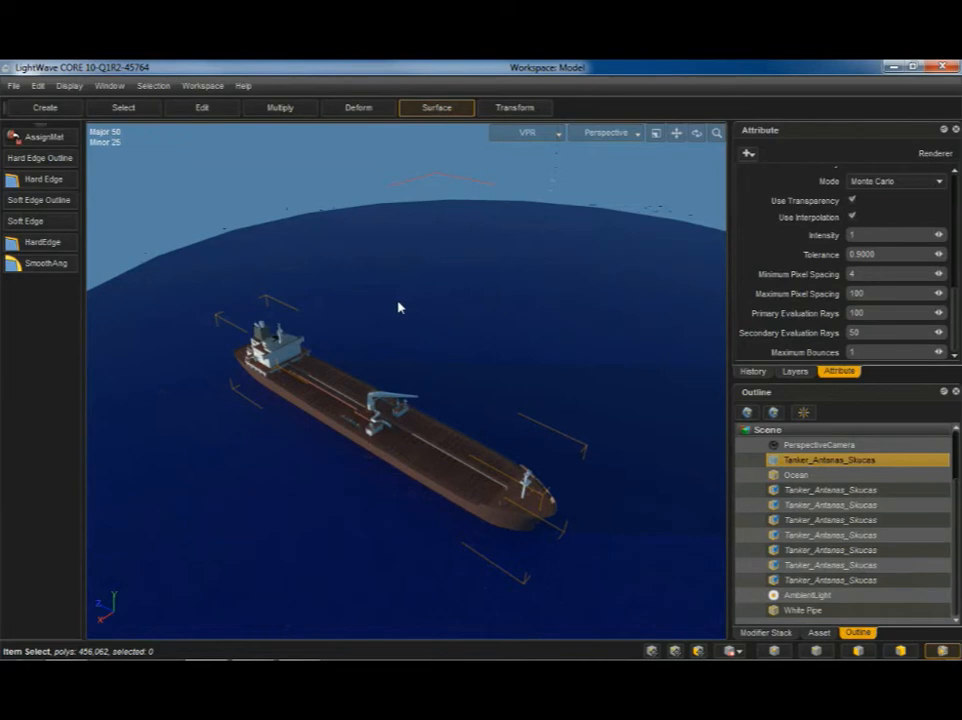
# Step: Make the Instances layer visible and view the fleet of tanker copies
pyautogui.click(800, 371)
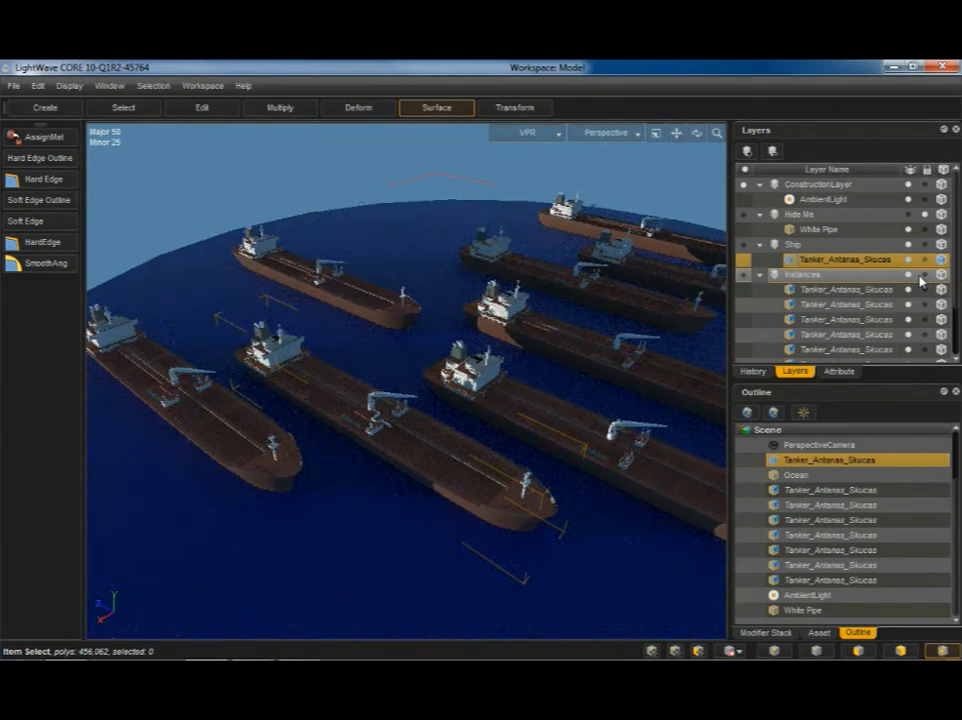
pyautogui.keyDown('alt'); pyautogui.moveTo(428, 459); pyautogui.dragTo(441, 407); pyautogui.keyUp('alt')
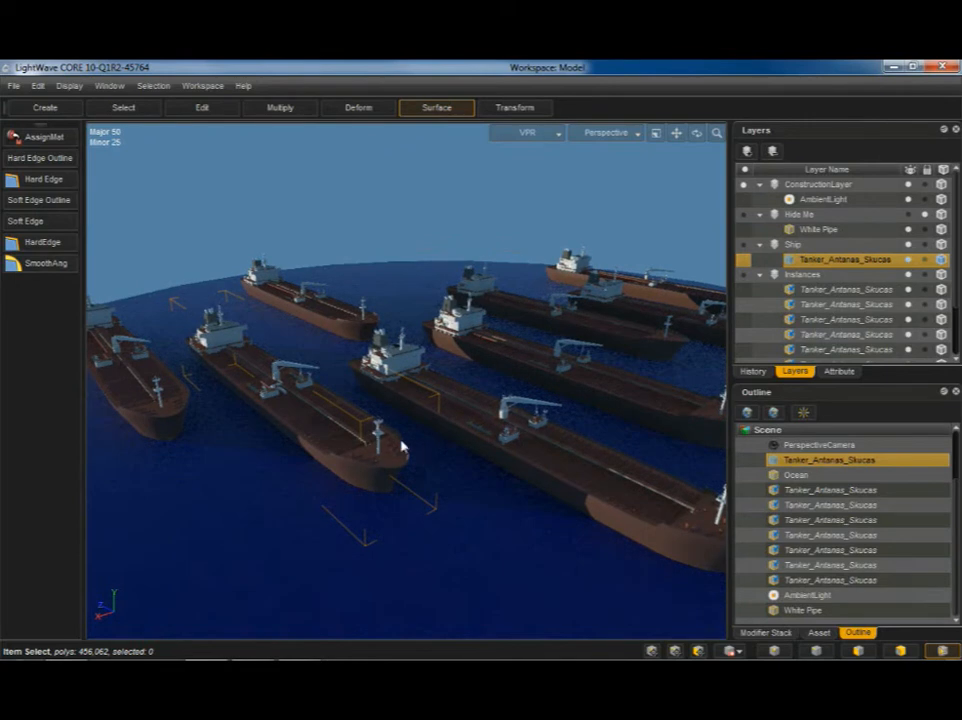
pyautogui.keyDown('ctrl'); pyautogui.keyDown('alt'); pyautogui.moveTo(504, 421); pyautogui.dragTo(537, 442); pyautogui.keyUp('alt'); pyautogui.keyUp('ctrl')
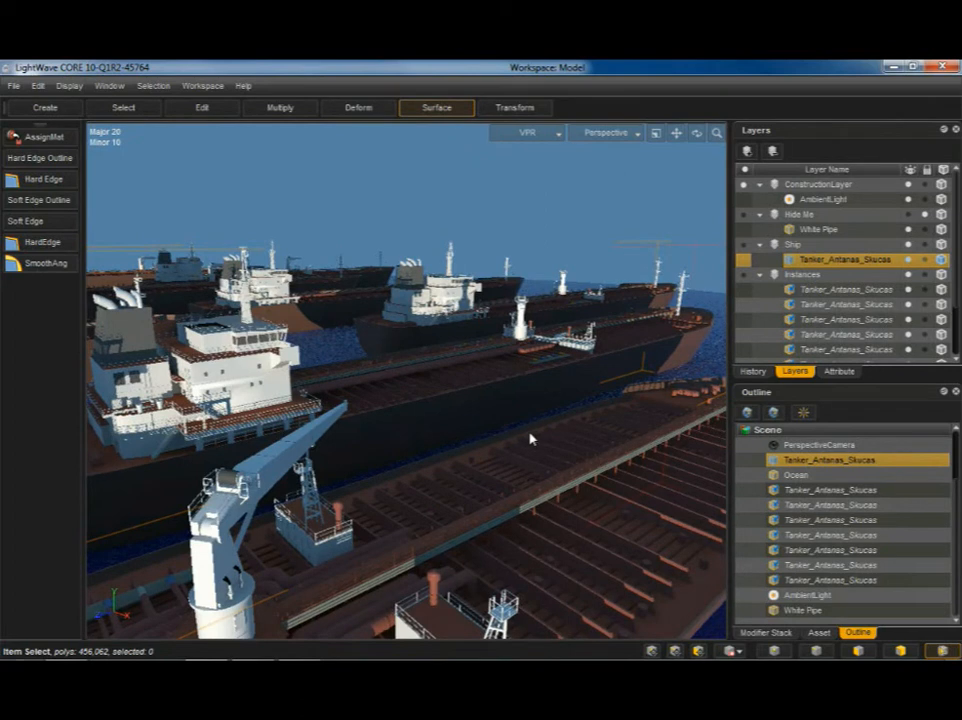
# Step: Select the dark hull faces of the tanker in face selection mode
pyautogui.moveTo(507, 458); pyautogui.dragTo(530, 444, button='middle')
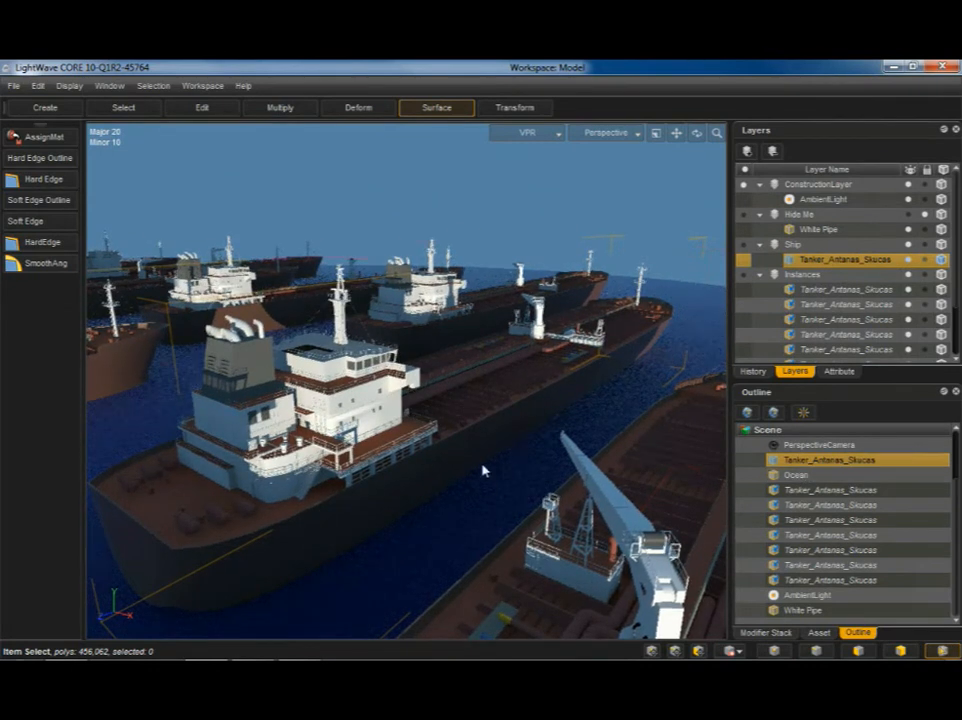
pyautogui.click(857, 650)
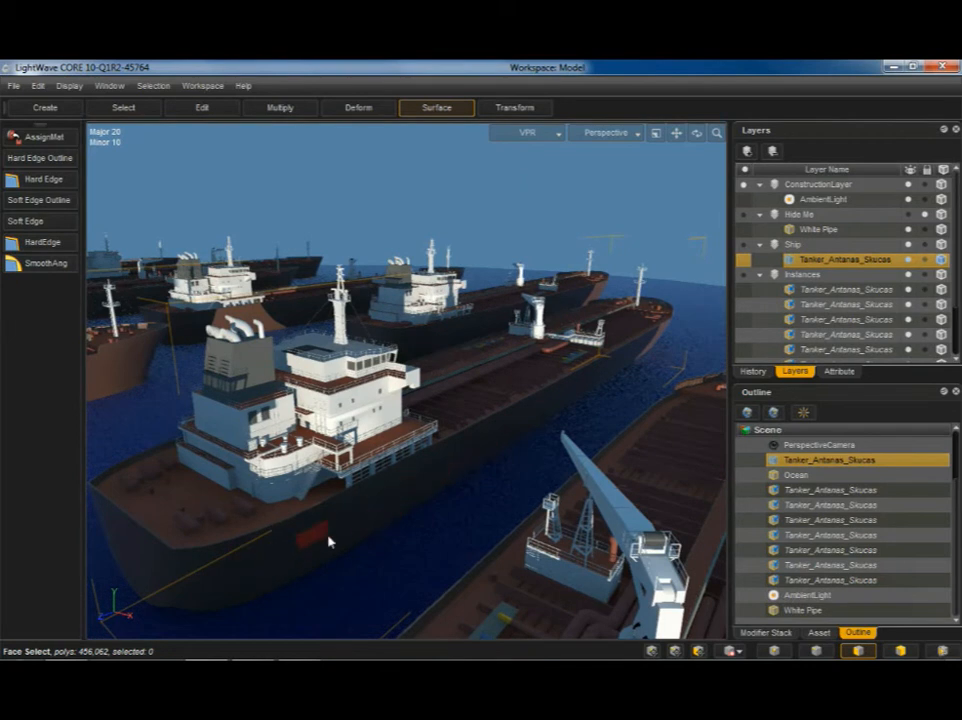
pyautogui.moveTo(285, 553); pyautogui.dragTo(420, 482)
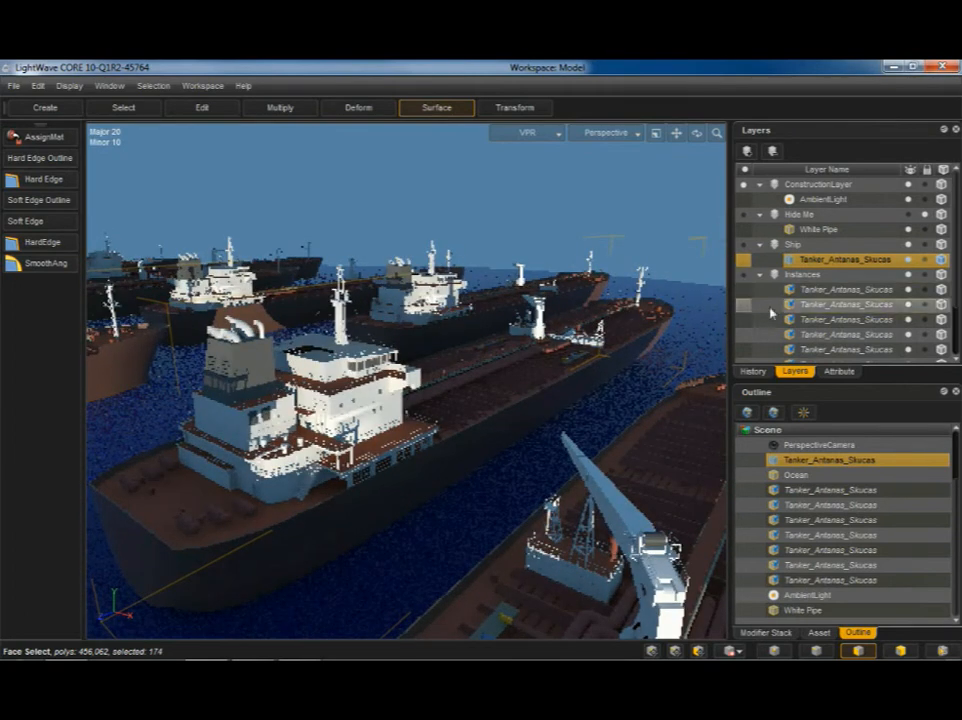
# Step: Create a new material named Dark_Metal and assign it to the selected hull faces
pyautogui.click(820, 634)
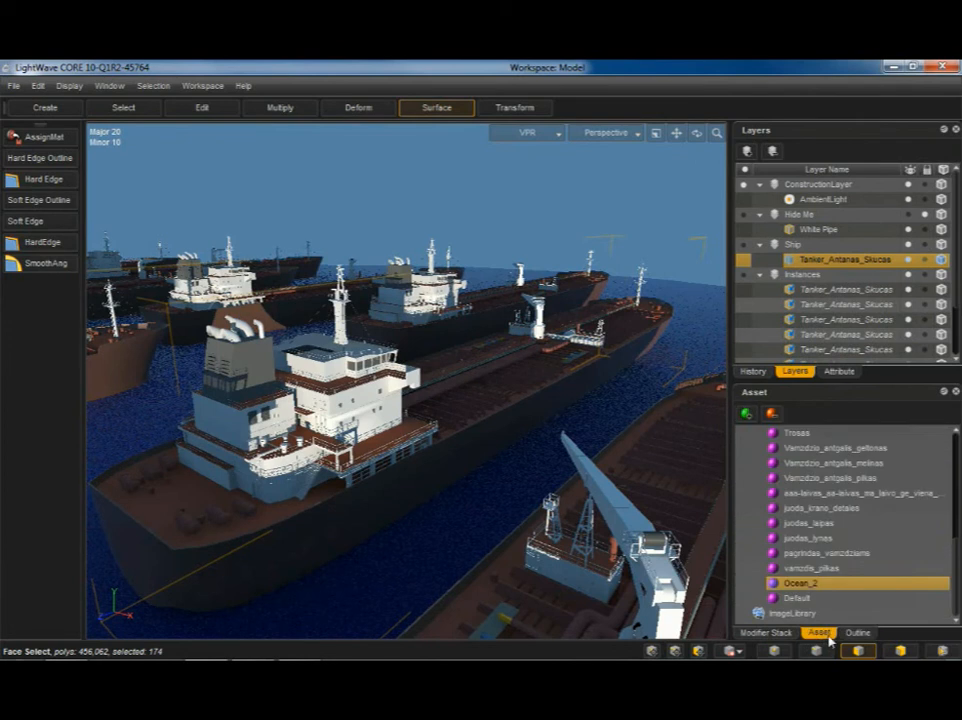
pyautogui.click(746, 413)
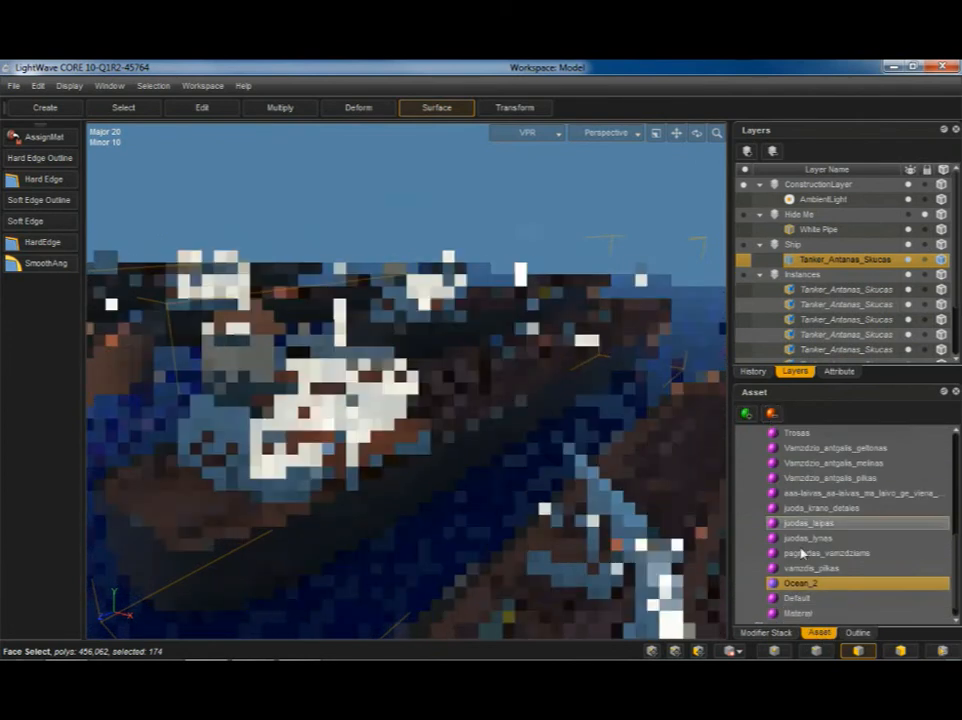
pyautogui.write('Dark Met')
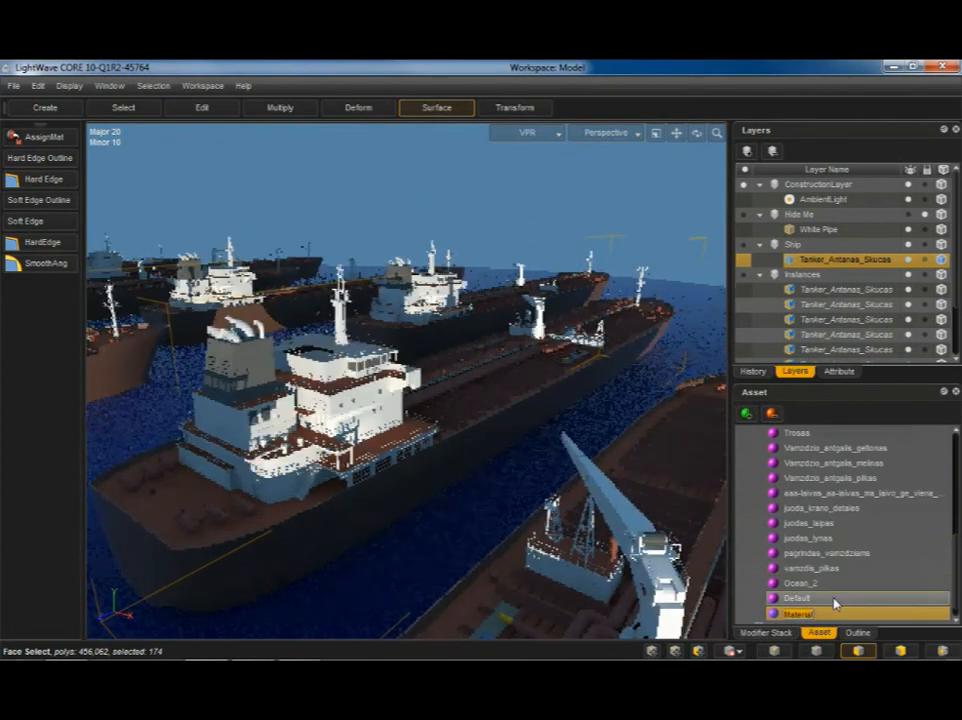
pyautogui.write('al')
pyautogui.press('Return')
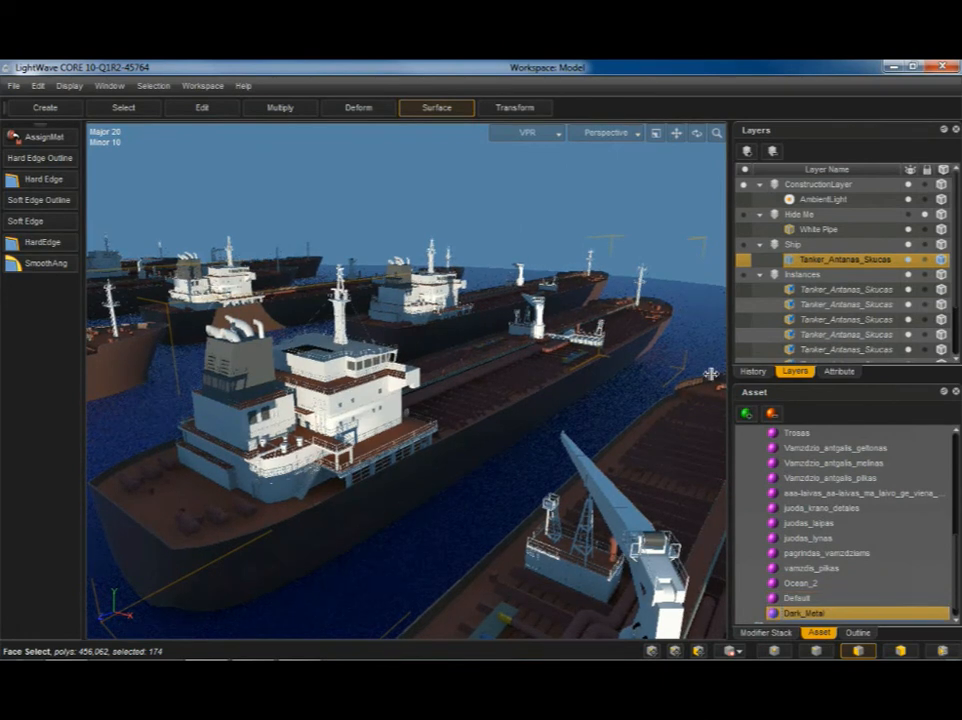
pyautogui.moveTo(832, 612); pyautogui.dragTo(410, 502)
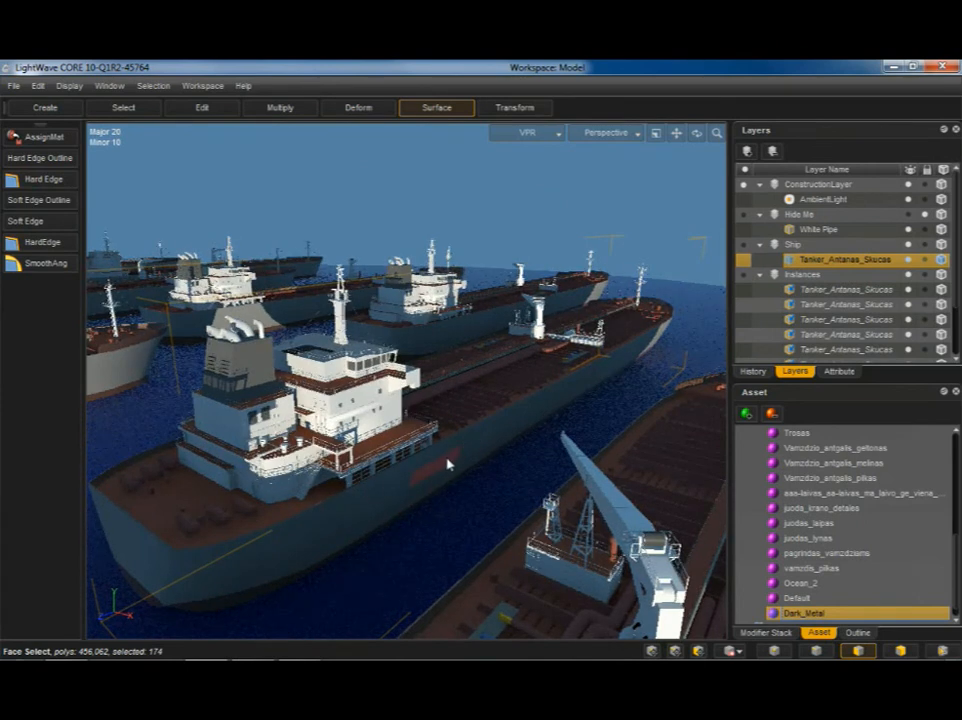
# Step: Return to the four-viewport layout and load the Dark_Metal material's nodes into the node editor
pyautogui.click(657, 134)
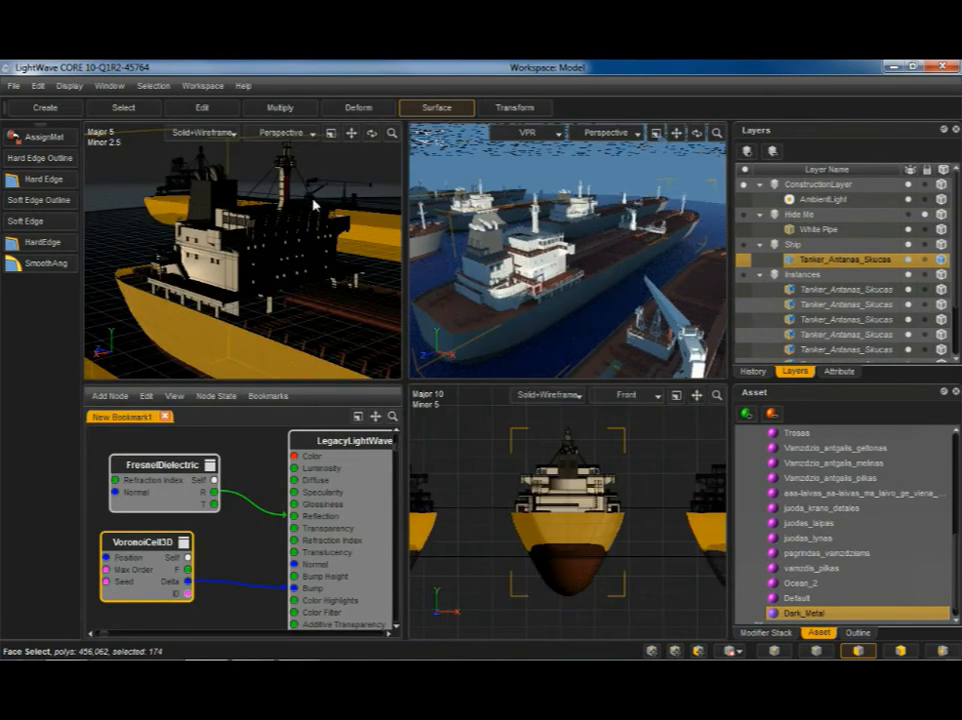
pyautogui.keyDown('alt'); pyautogui.moveTo(263, 327); pyautogui.dragTo(244, 239); pyautogui.keyUp('alt')
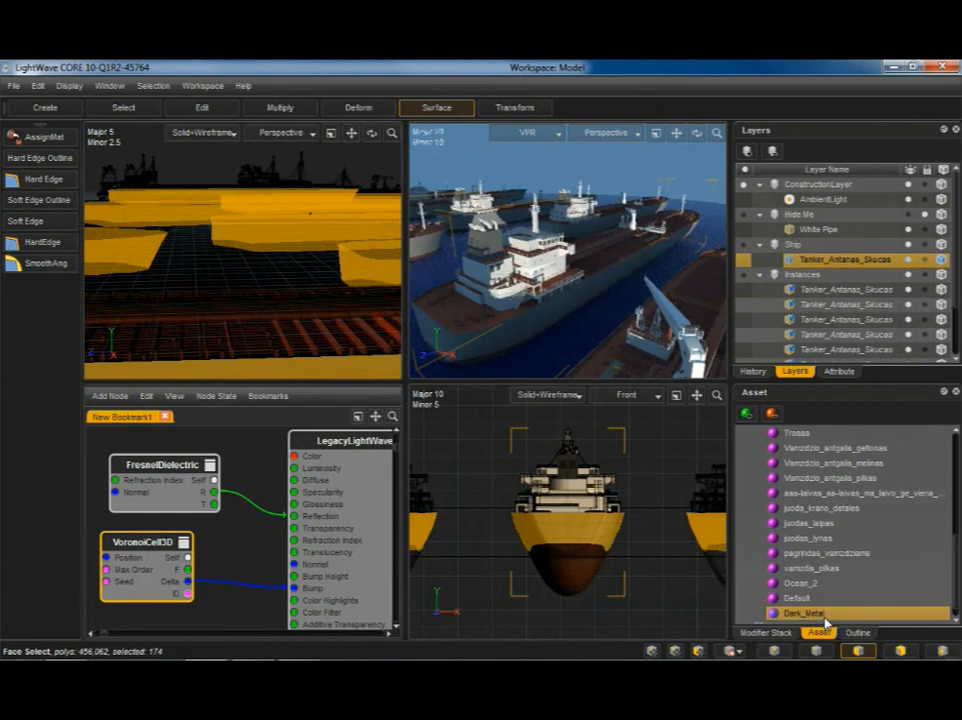
pyautogui.moveTo(812, 620); pyautogui.dragTo(150, 462)
pyautogui.moveTo(350, 457); pyautogui.dragTo(318, 486)
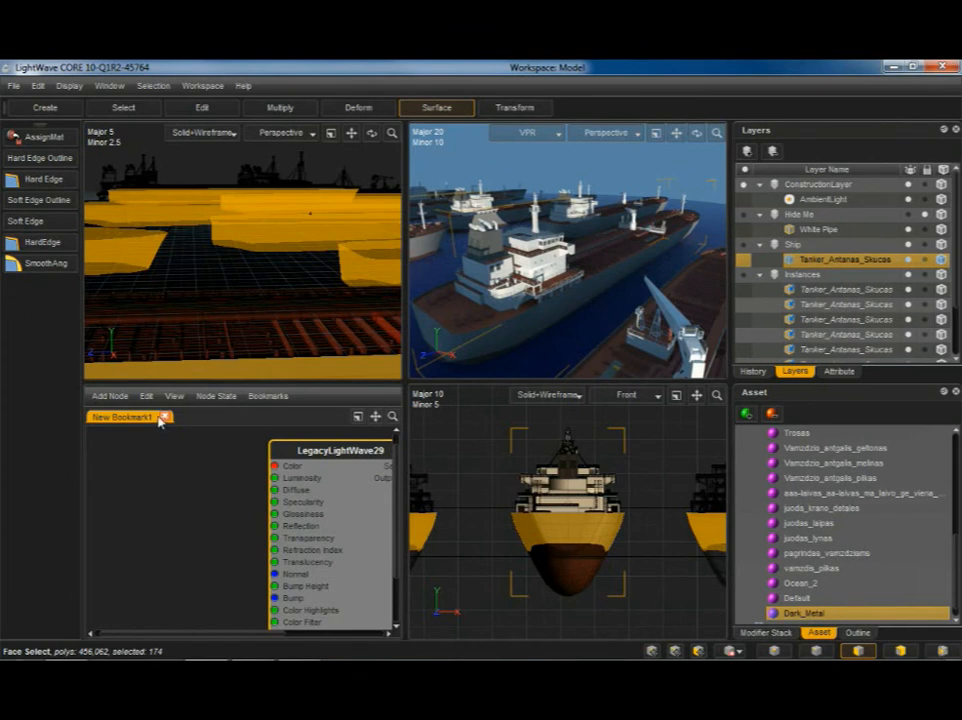
# Step: Add a Fresnel Dielectric generator node and connect its R output to the Reflection input of the Dark_Metal shader node
pyautogui.click(110, 396)
pyautogui.moveTo(126, 452)
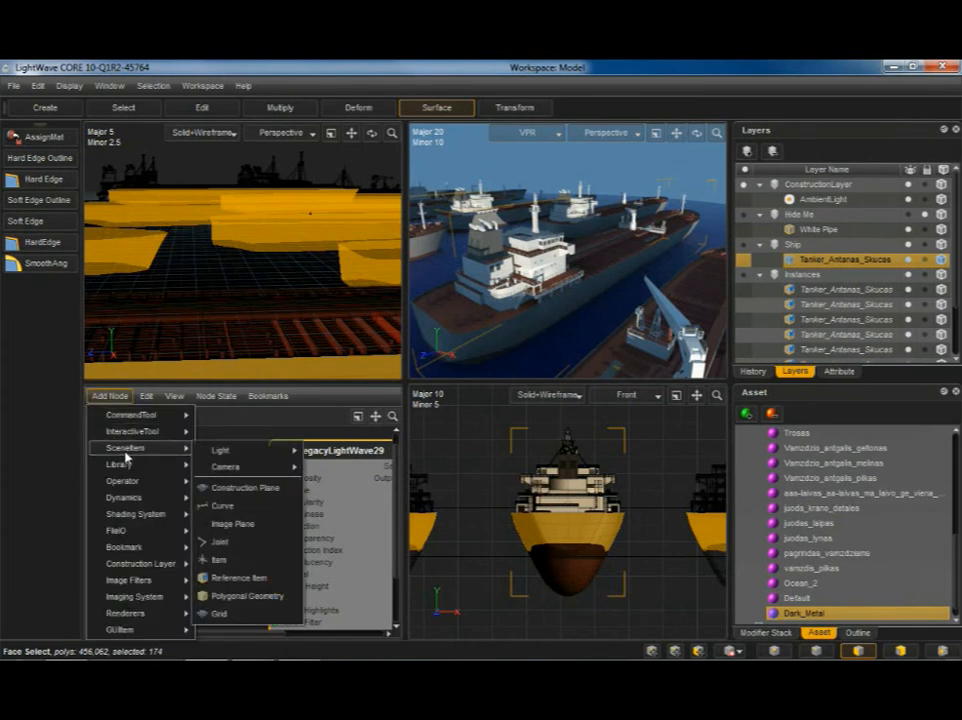
pyautogui.moveTo(158, 501)
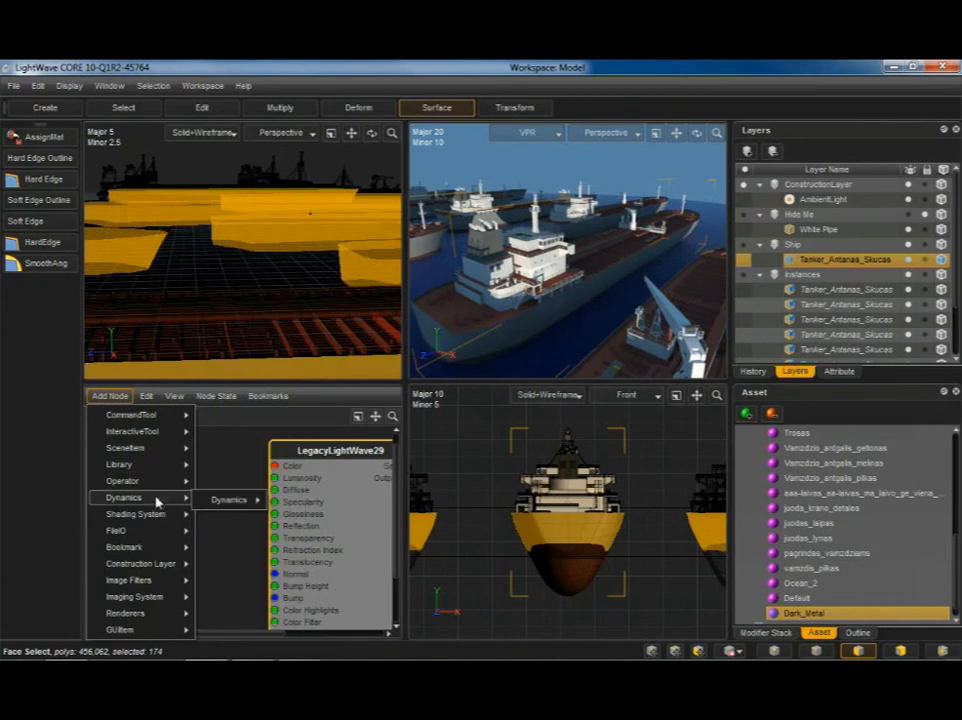
pyautogui.moveTo(245, 533)
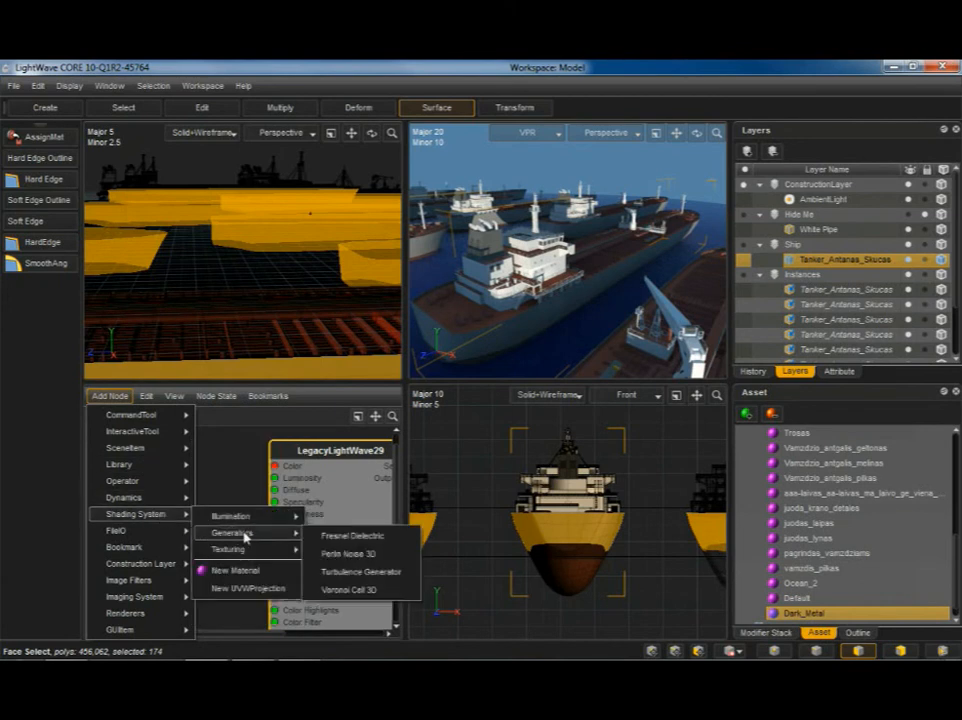
pyautogui.click(352, 543)
pyautogui.moveTo(397, 575); pyautogui.dragTo(278, 527)
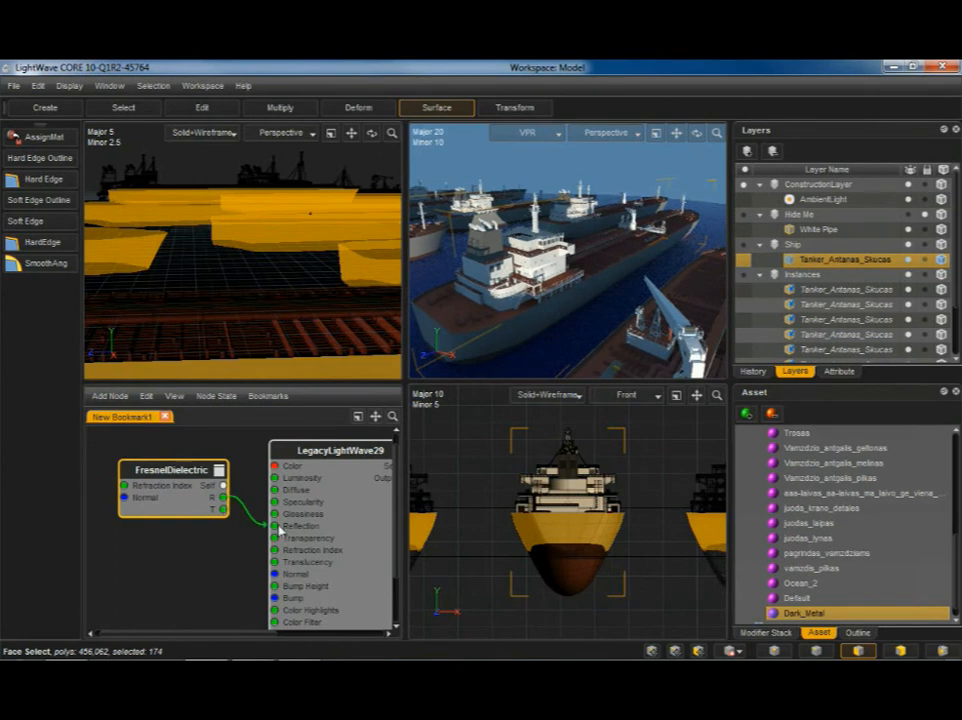
# Step: Set the Fresnel Dielectric node's Refraction Index to 1.5
pyautogui.click(839, 371)
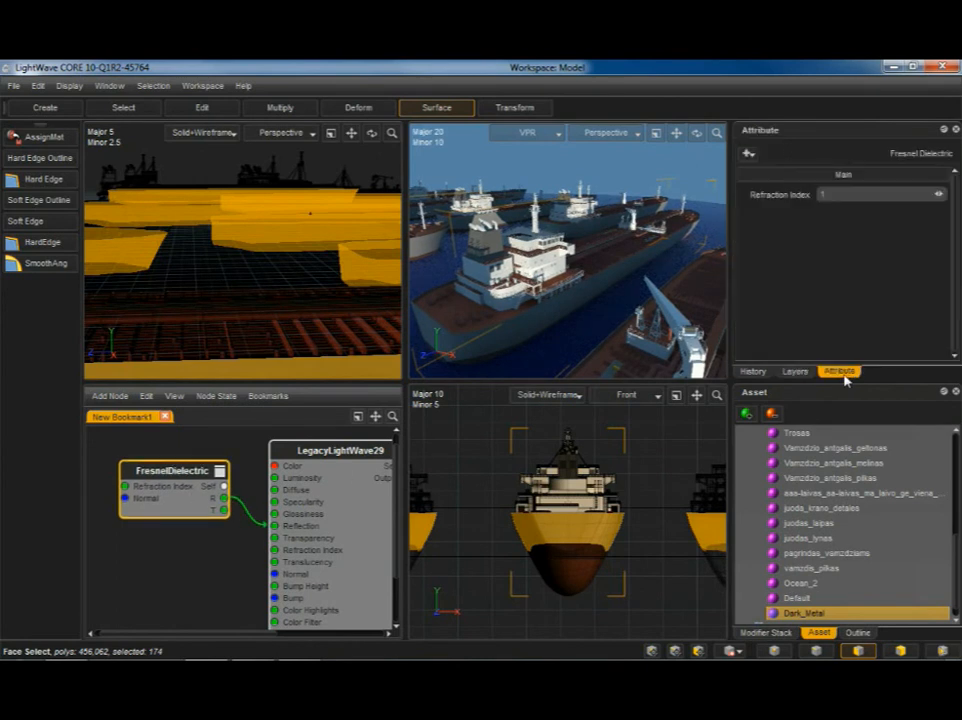
pyautogui.click(851, 192)
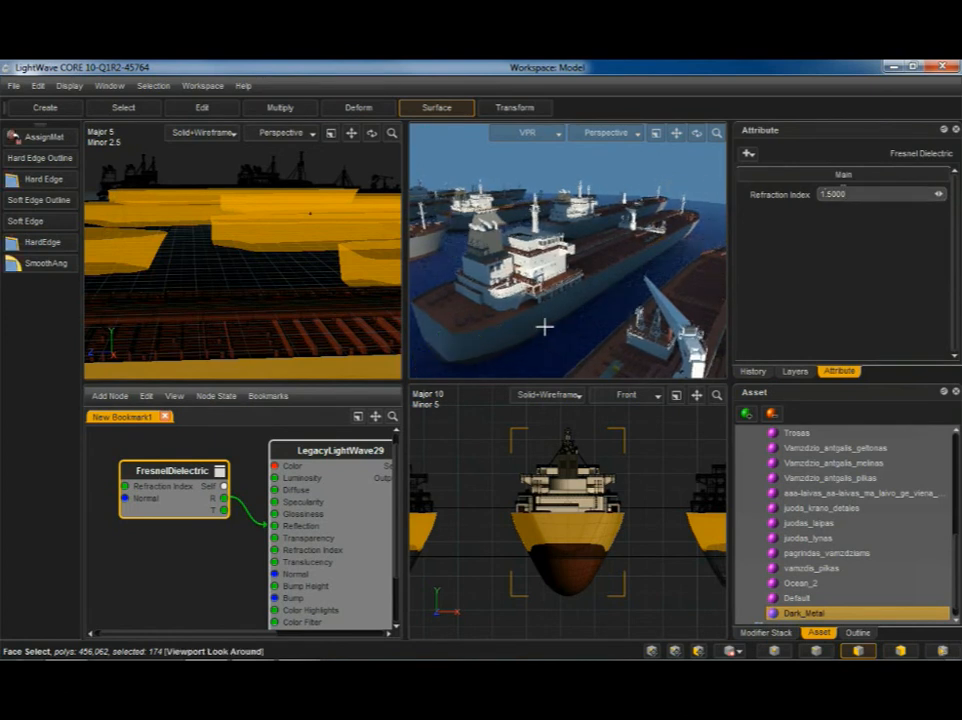
pyautogui.scroll(3, 545, 330)
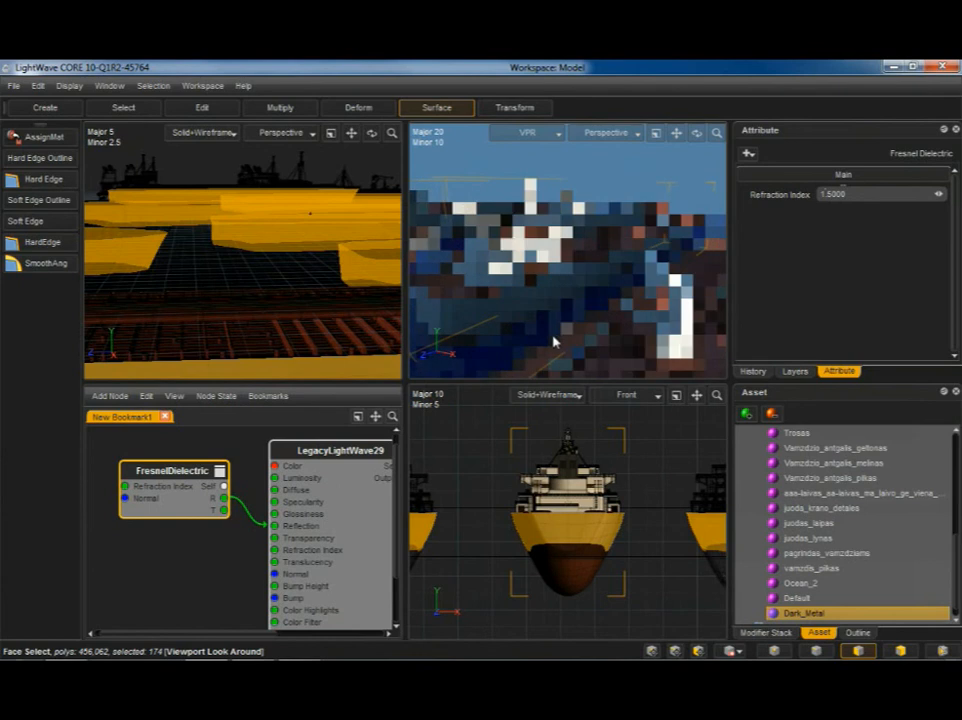
# Step: Set the Dark_Metal shader node's colour to R 2, G 2, B 2
pyautogui.click(333, 453)
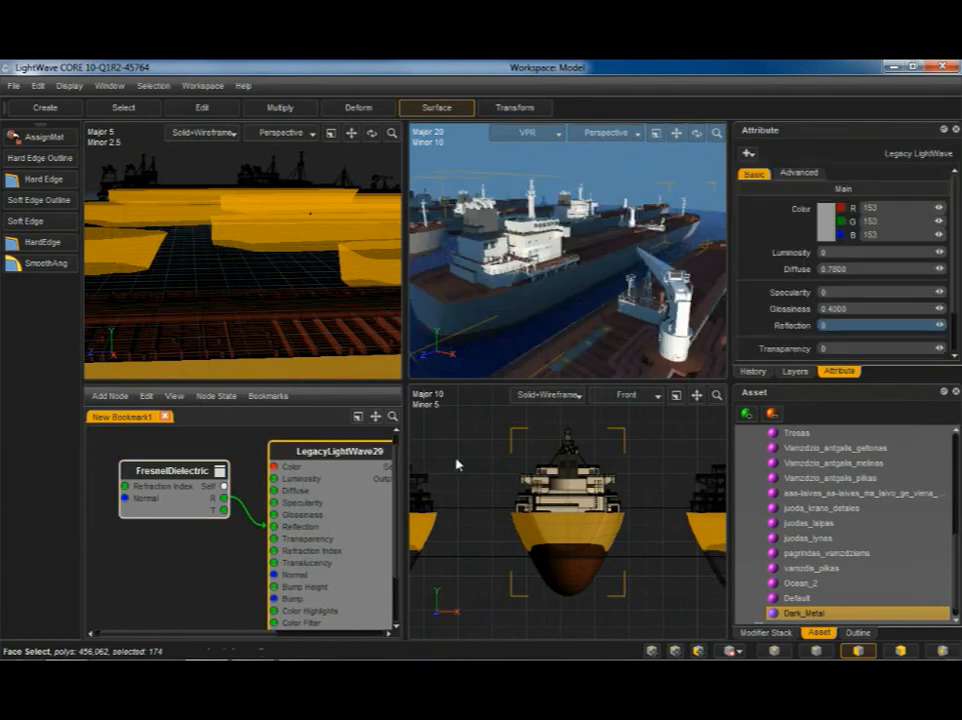
pyautogui.moveTo(902, 208); pyautogui.dragTo(747, 214)
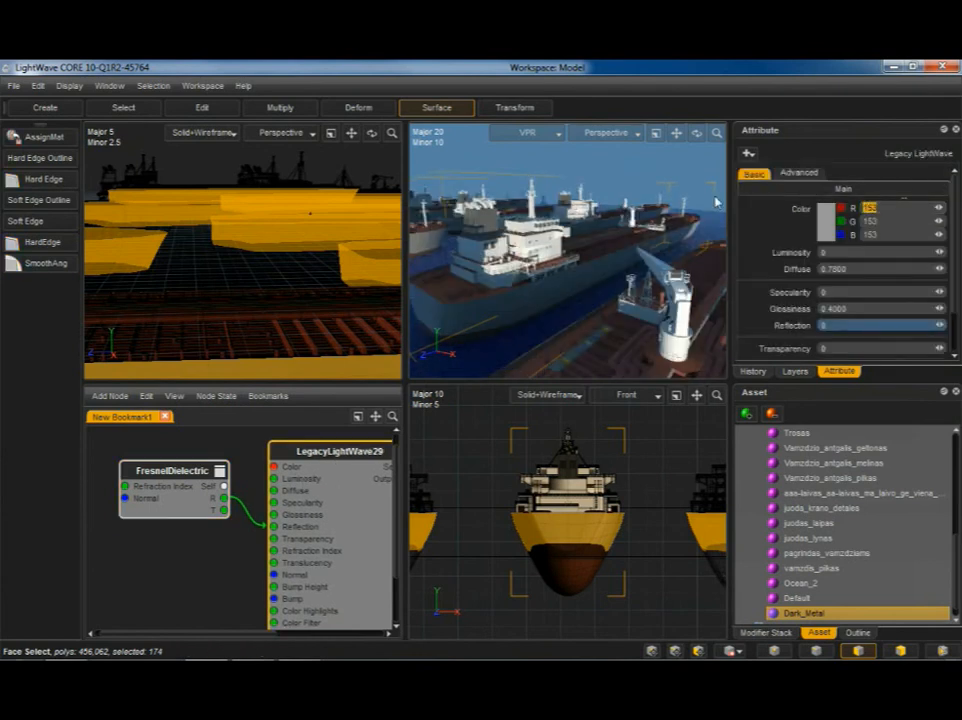
pyautogui.write('2')
pyautogui.press('Tab')
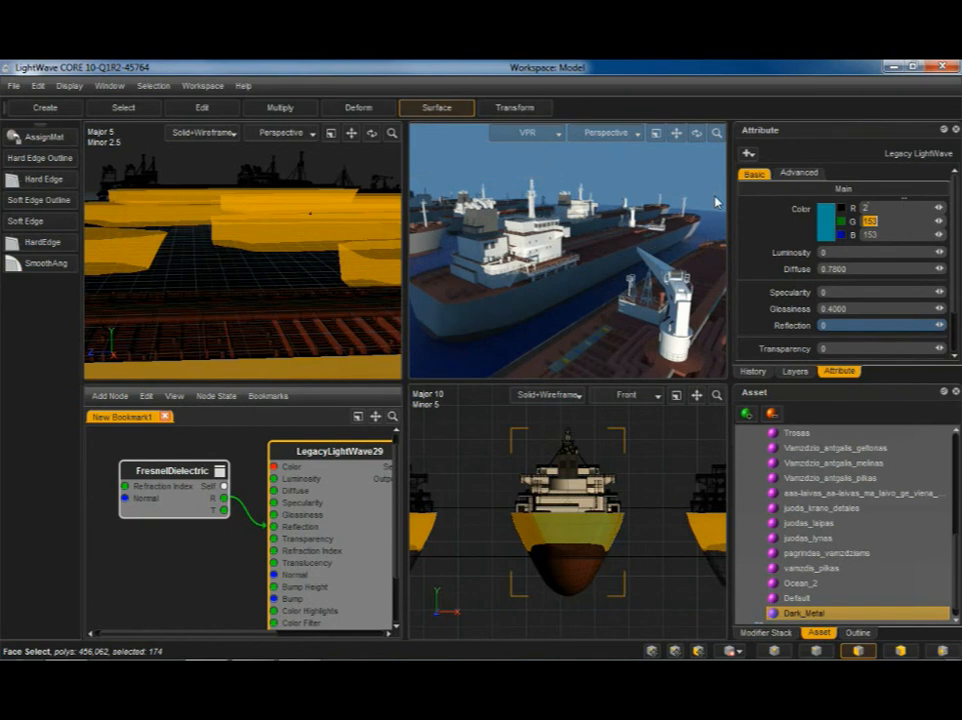
pyautogui.write('2')
pyautogui.press('Tab')
pyautogui.write('2')
pyautogui.press('Tab')
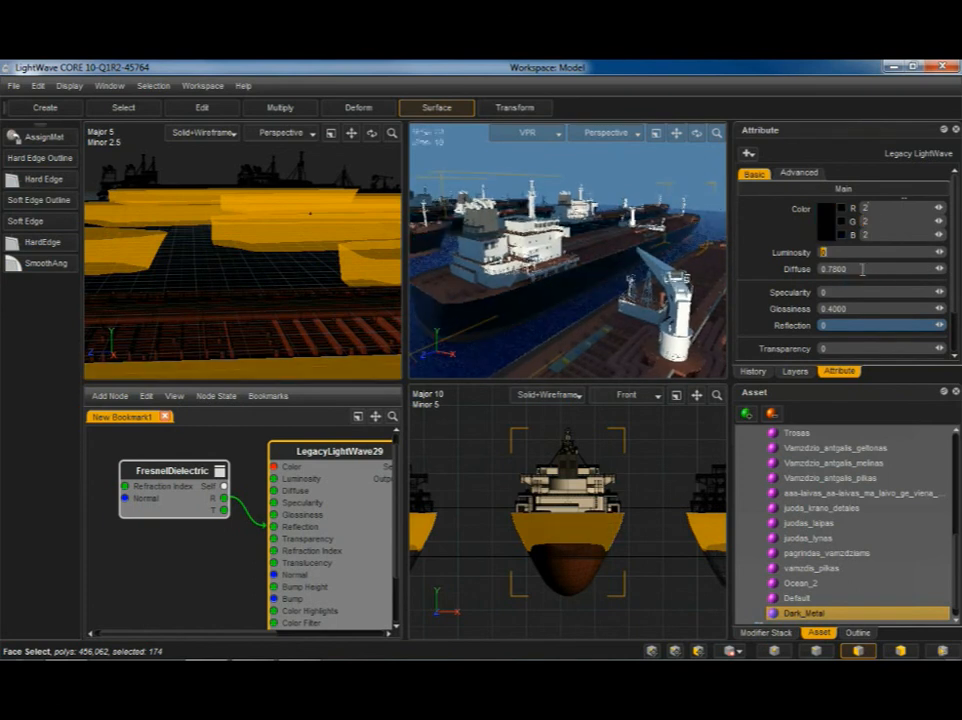
# Step: Maximize the VPR viewport and set the Dark_Metal shader's Diffuse to 0.5 and Specularity to 0.4
pyautogui.click(655, 132)
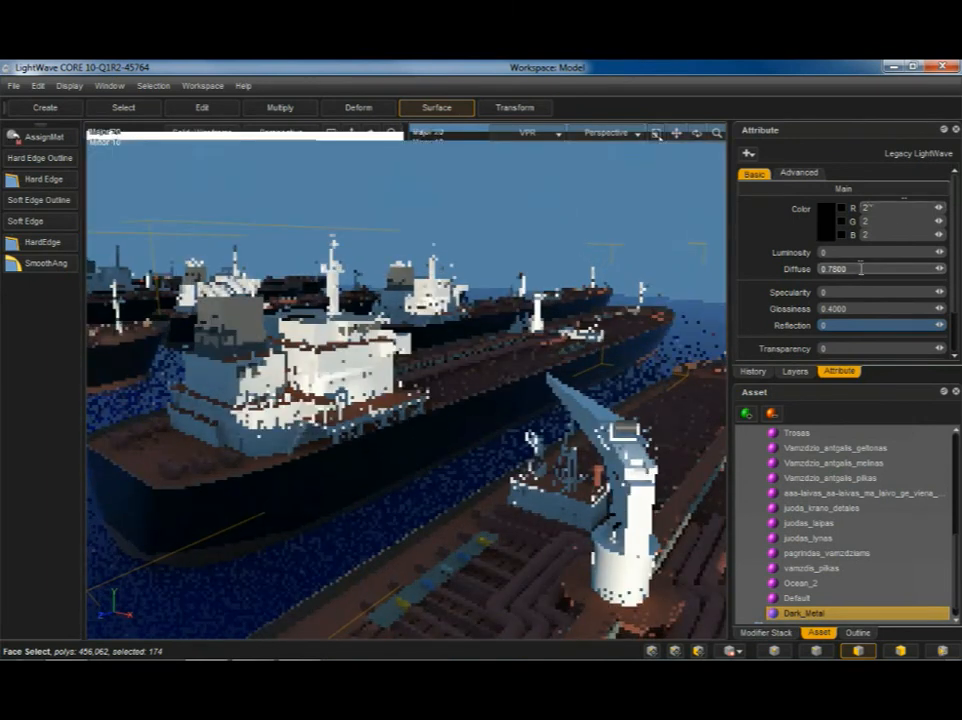
pyautogui.click(871, 268)
pyautogui.write('0.5')
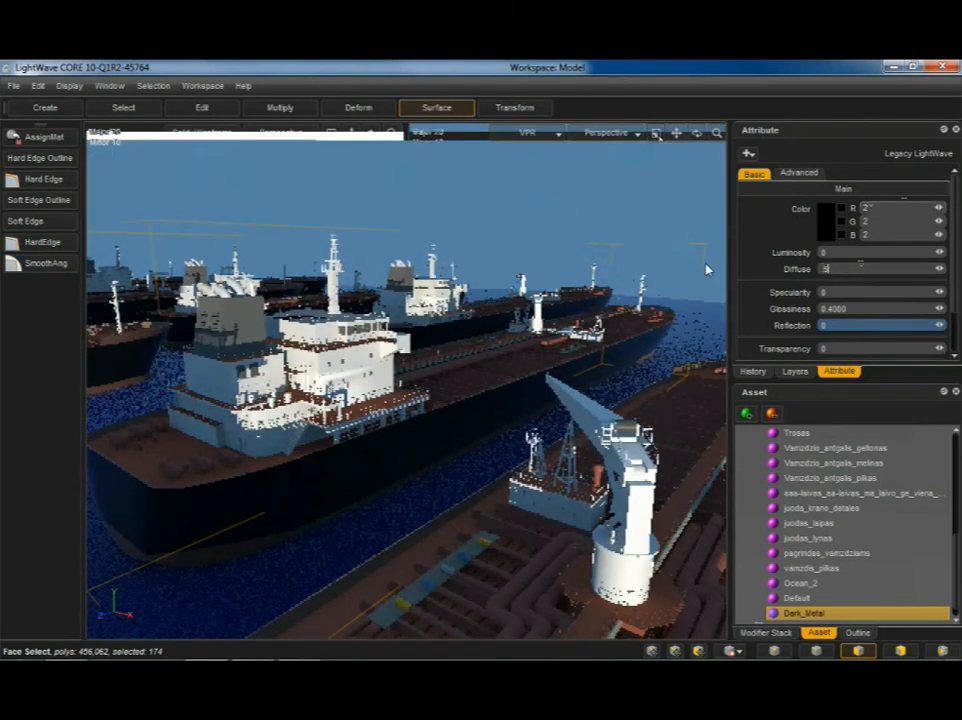
pyautogui.press('Tab')
pyautogui.write('0.4')
pyautogui.press('Tab')
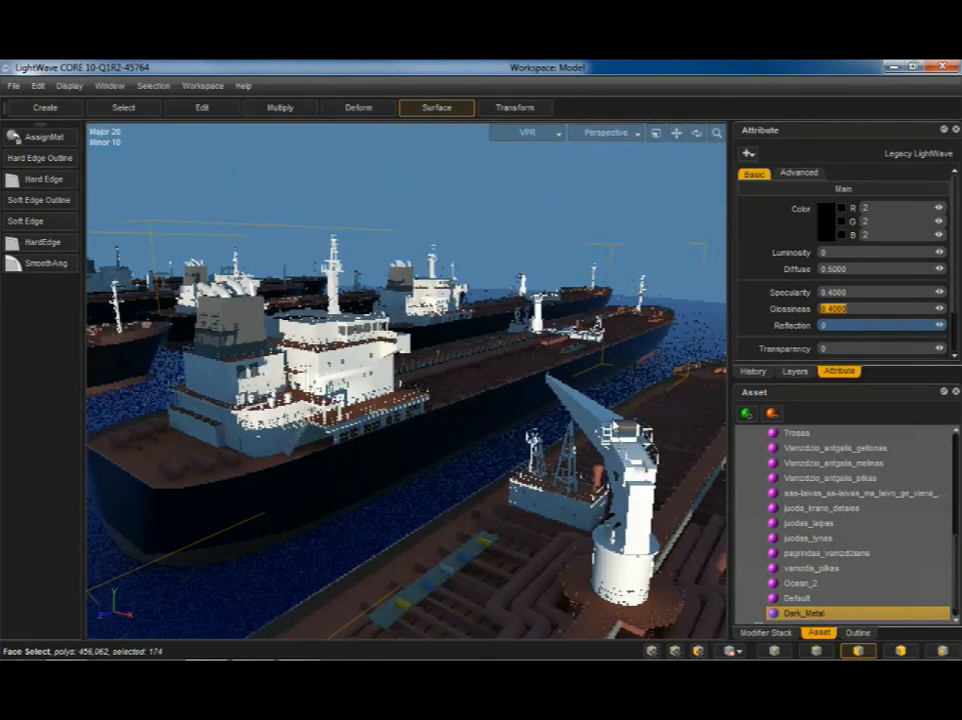
# Step: Examine the dark hulls across the instanced tanker fleet from several angles and distances in the VPR view
pyautogui.moveTo(635, 416); pyautogui.dragTo(470, 462)
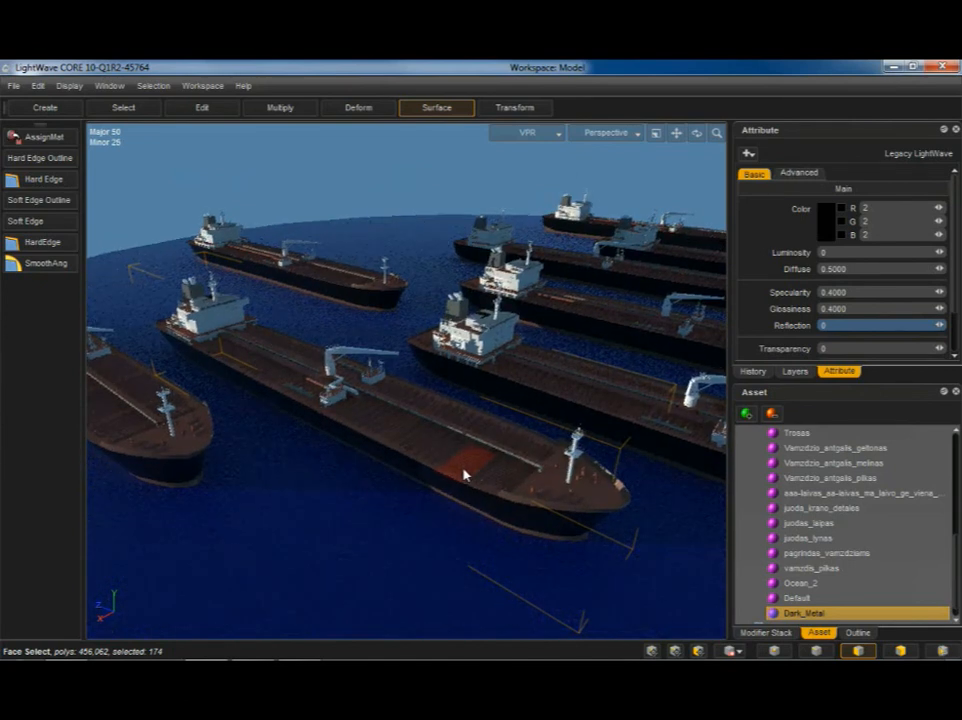
pyautogui.keyDown('alt'); pyautogui.moveTo(373, 449); pyautogui.dragTo(420, 444); pyautogui.keyUp('alt')
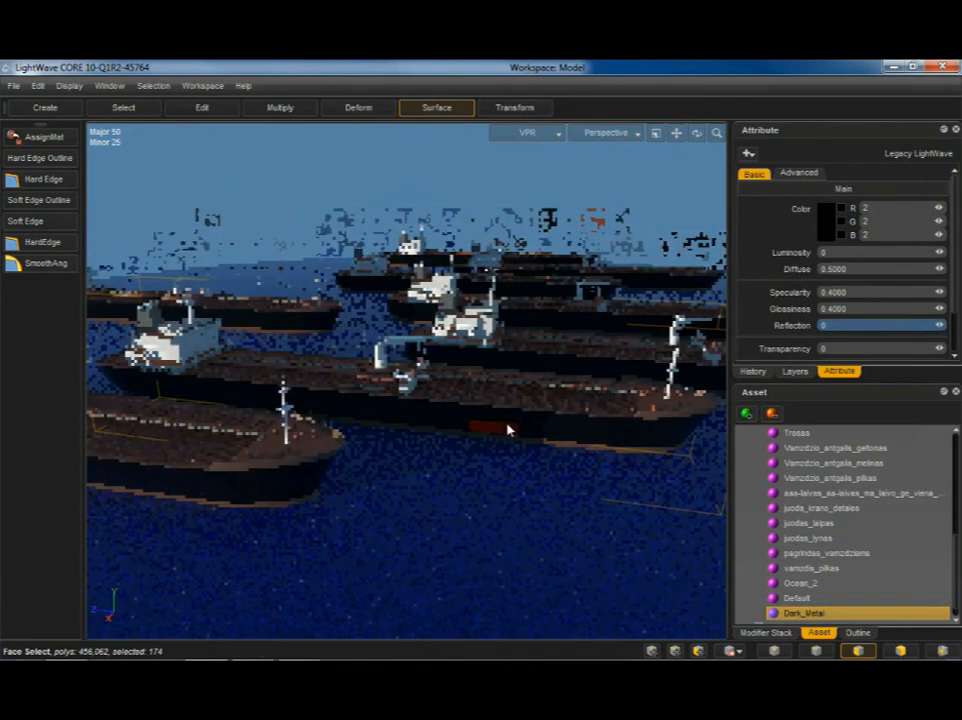
pyautogui.keyDown('alt'); pyautogui.moveTo(650, 406); pyautogui.dragTo(511, 405); pyautogui.keyUp('alt')
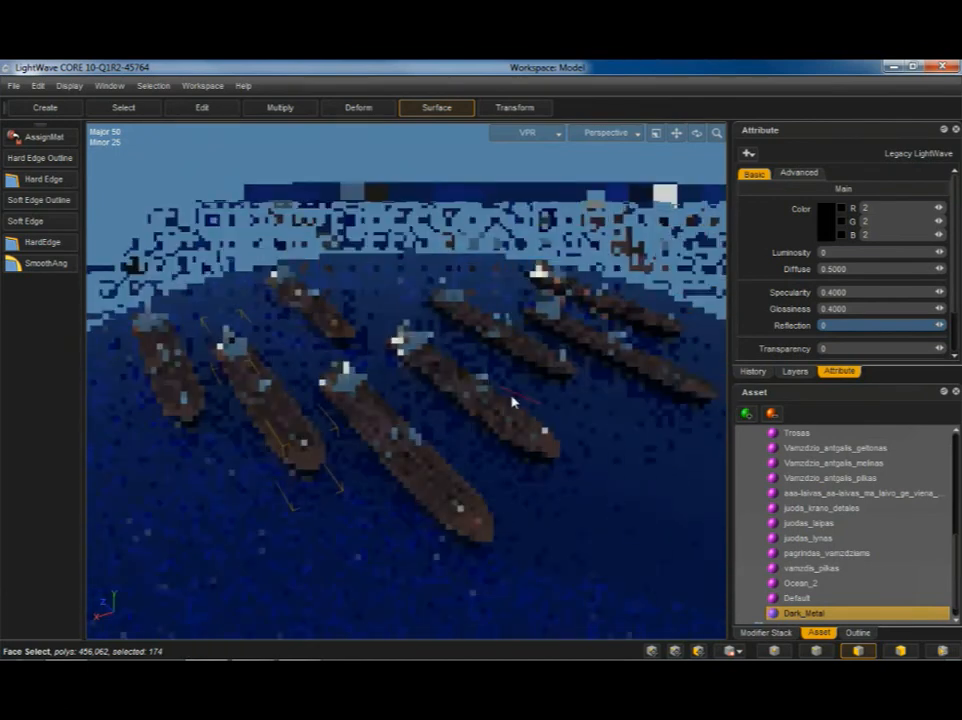